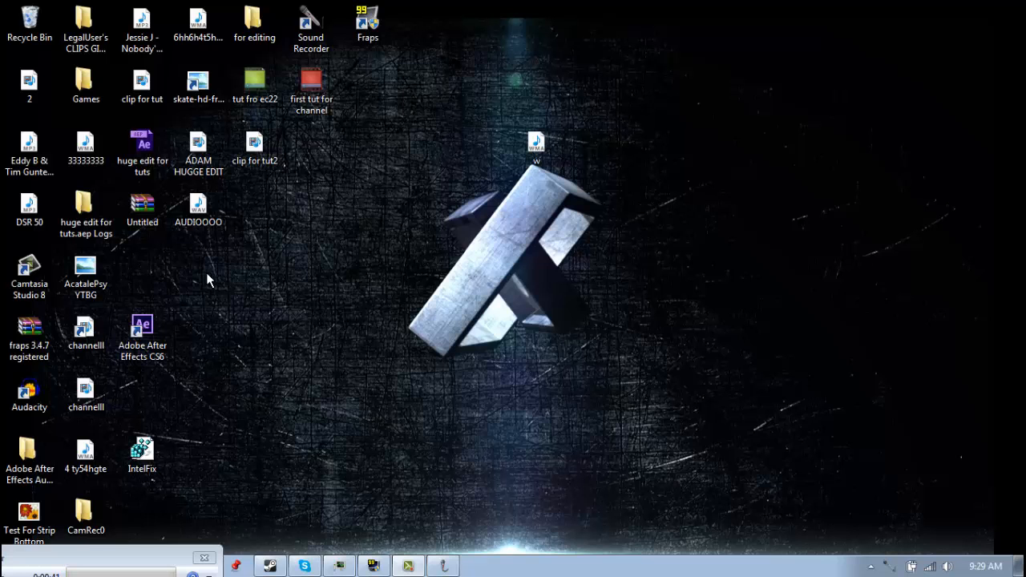
# Launch Adobe After Effects and close the FRAPS window
pyautogui.doubleClick(142, 333)
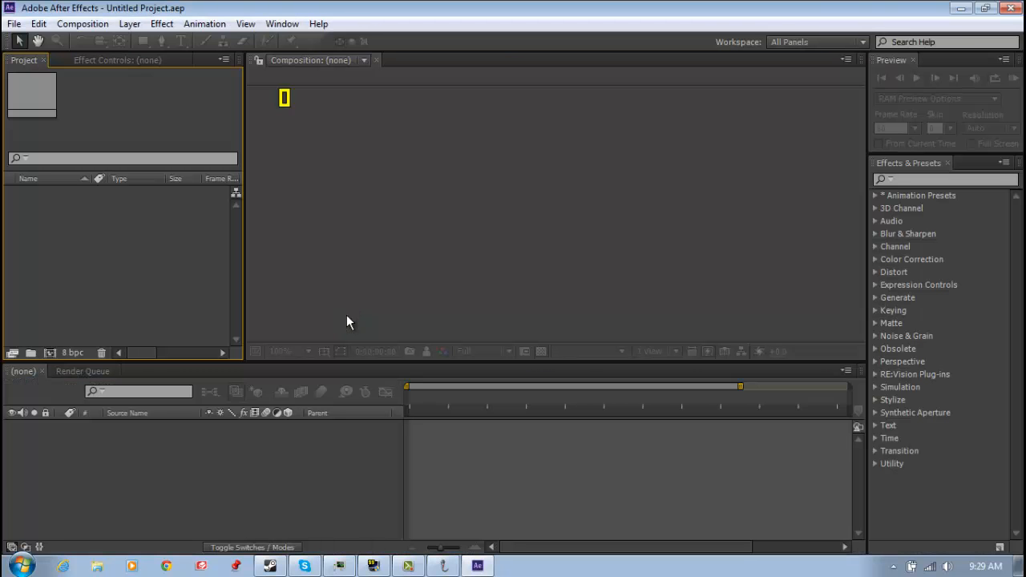
pyautogui.click(373, 566)
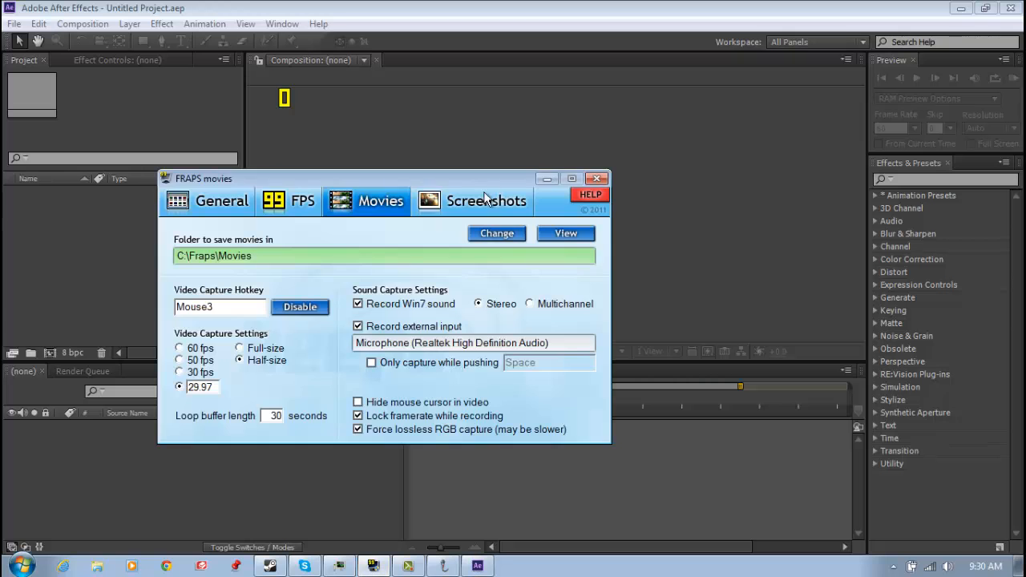
pyautogui.click(598, 180)
pyautogui.click(561, 340)
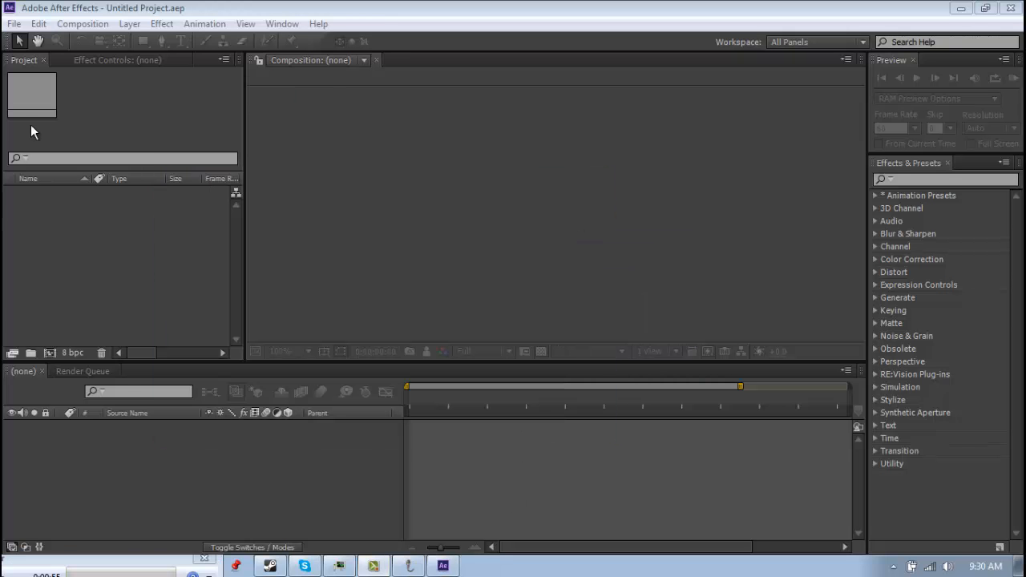
pyautogui.click(61, 245)
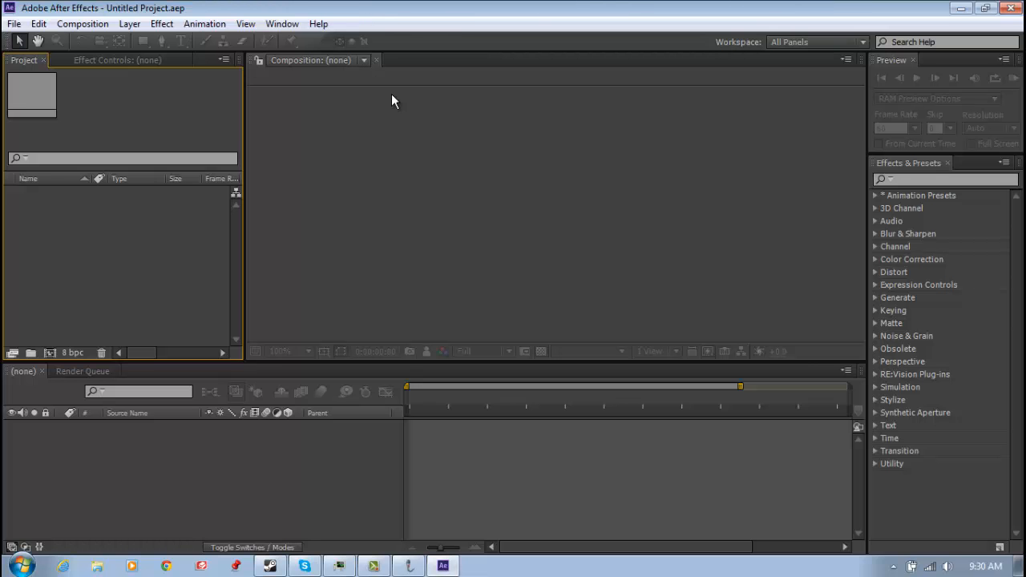
# Import 2.mp4 and the "Gimme That" MP3 from the desktop into the project, keeping the After Effects window maximized
pyautogui.moveTo(397, 11); pyautogui.dragTo(540, 18)
pyautogui.moveTo(44, 94); pyautogui.dragTo(240, 245)
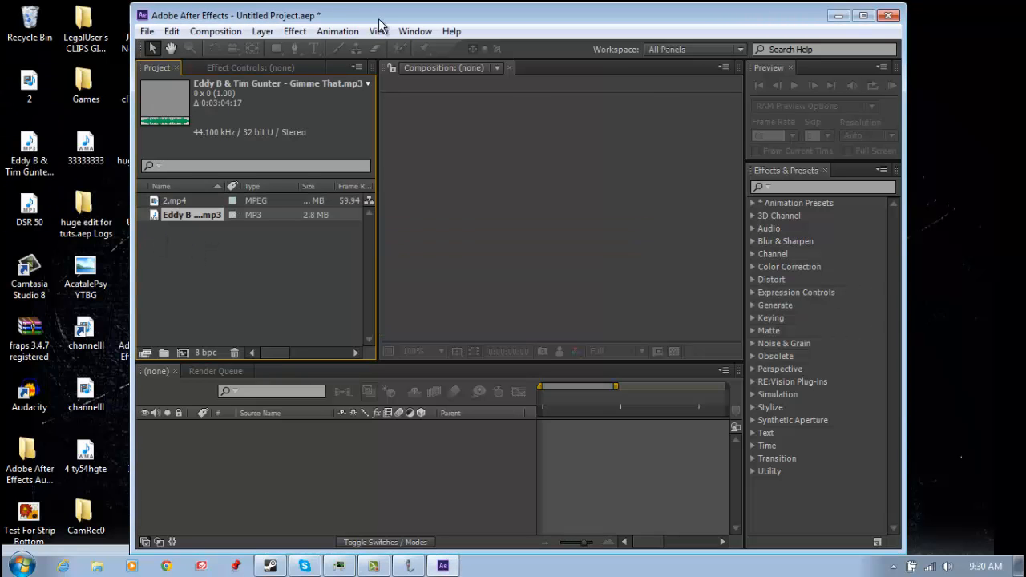
pyautogui.doubleClick(379, 21)
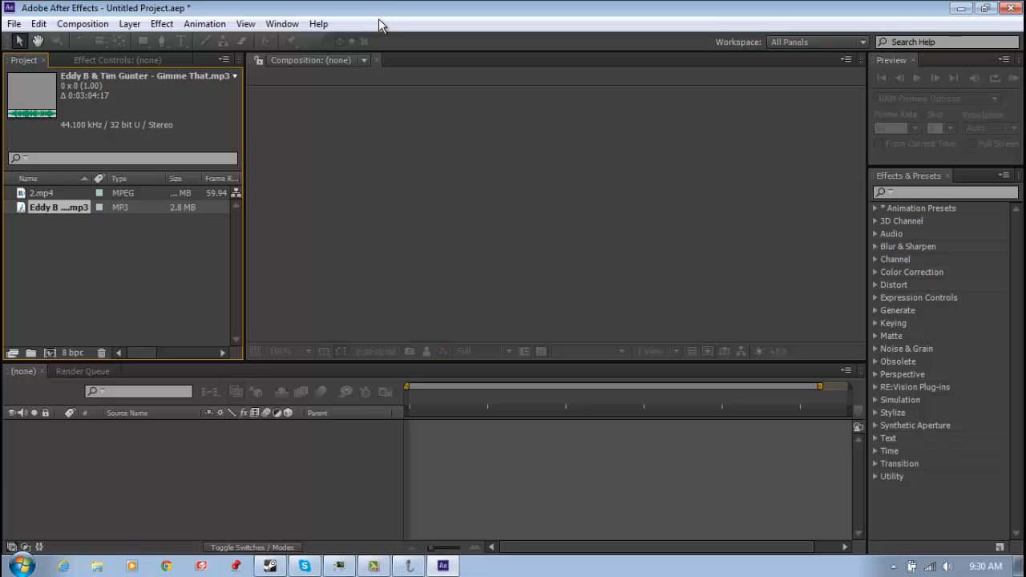
pyautogui.click(912, 568)
pyautogui.click(911, 567)
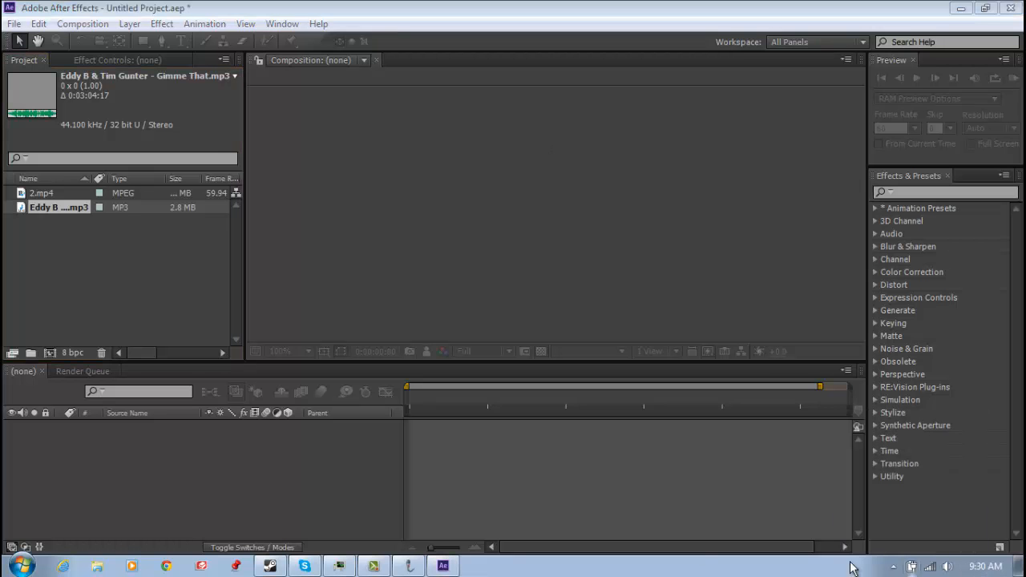
# Create a composition from 2.mp4 and set its viewer magnification to Fit up to 100%
pyautogui.click(48, 197)
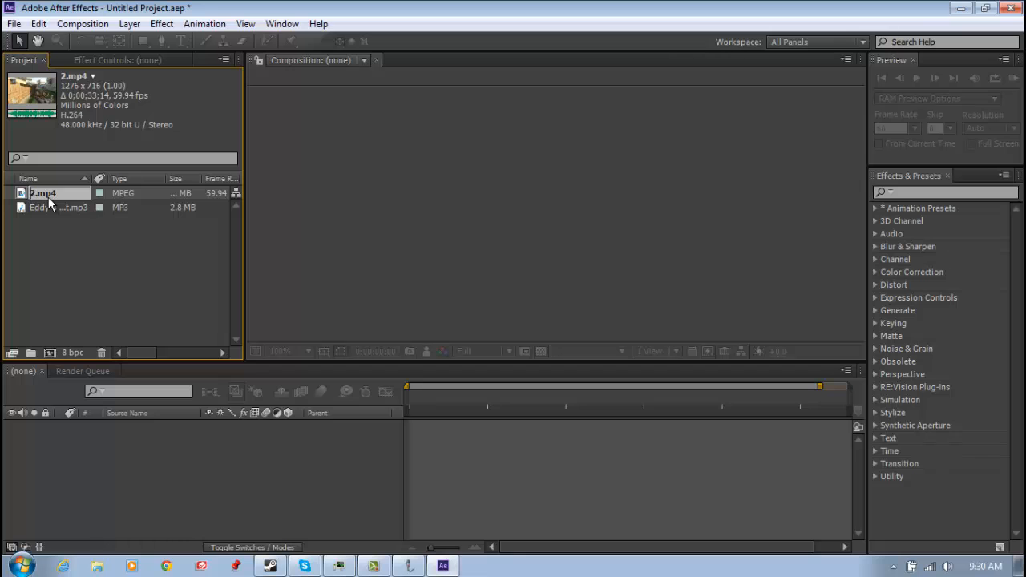
pyautogui.moveTo(48, 197); pyautogui.dragTo(48, 352)
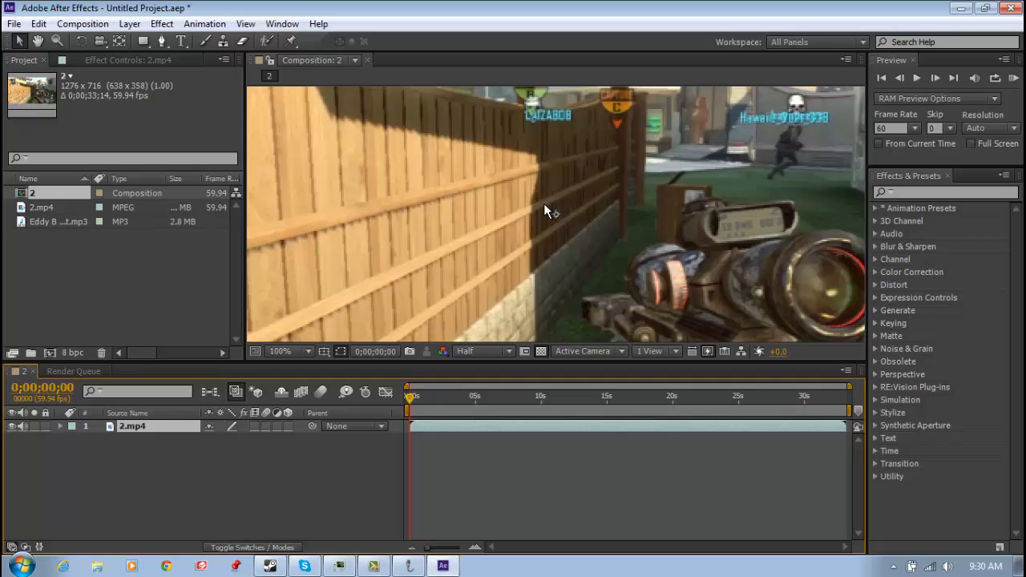
pyautogui.scroll(3, 541, 205)
pyautogui.scroll(-8, 538, 199)
pyautogui.scroll(4, 536, 197)
pyautogui.scroll(-4, 535, 197)
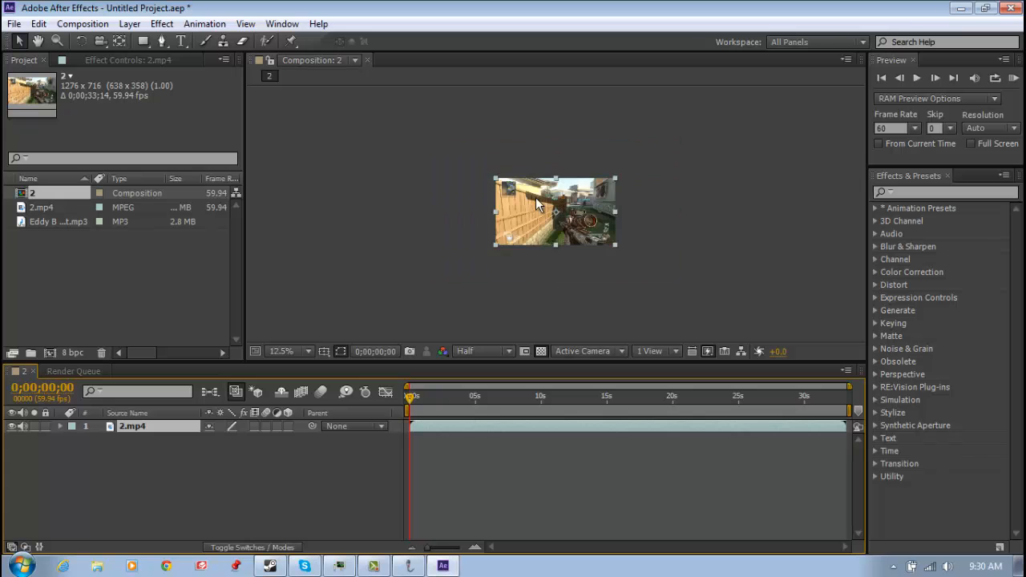
pyautogui.scroll(11, 535, 197)
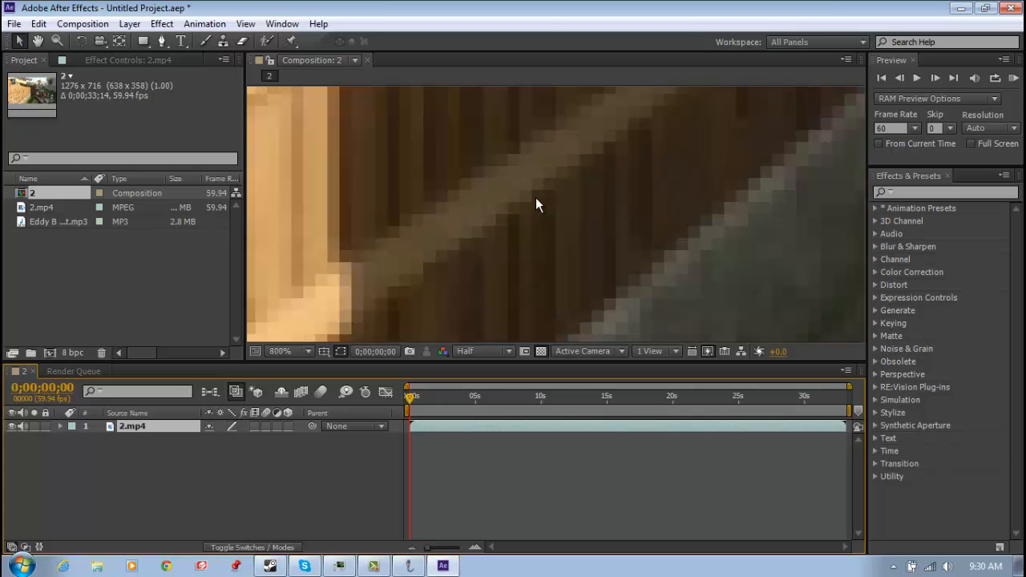
pyautogui.scroll(-8, 536, 197)
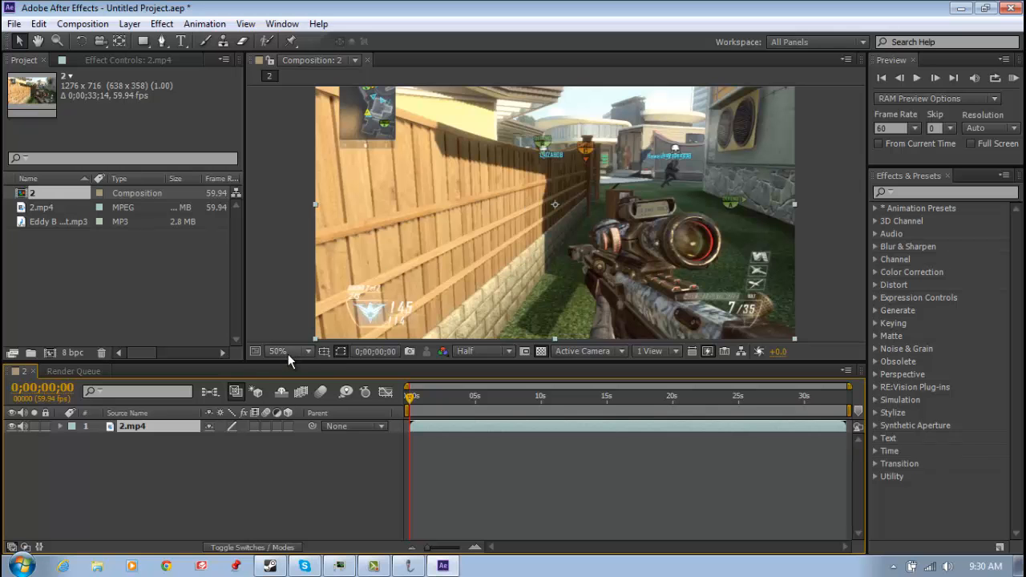
pyautogui.click(308, 351)
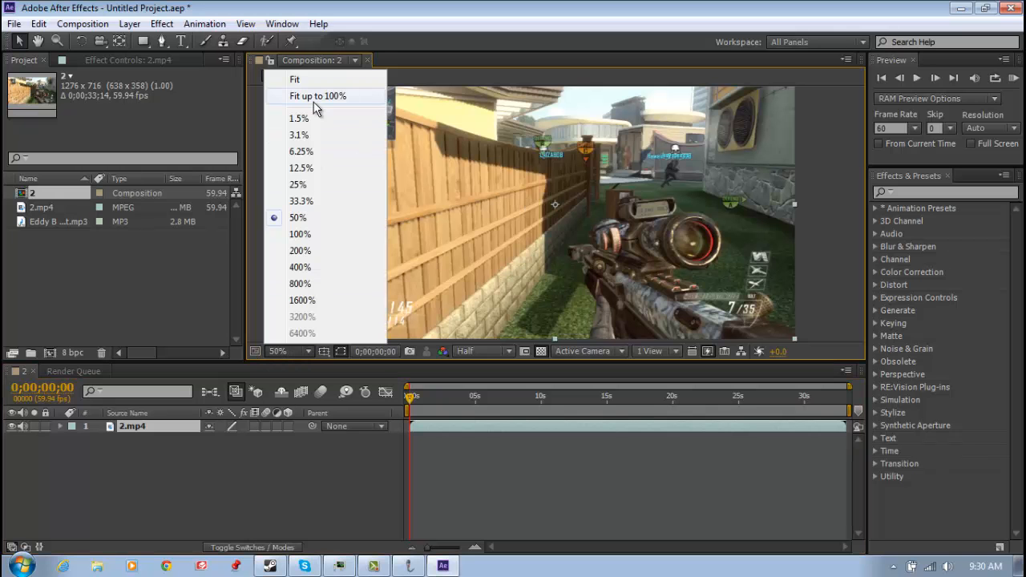
pyautogui.click(314, 102)
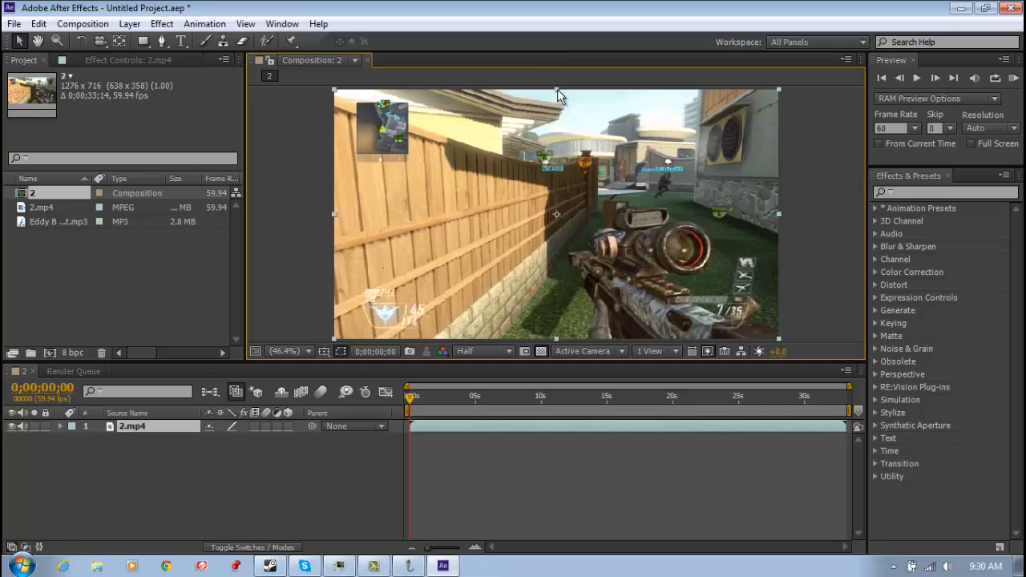
# Try reshaping the 2.mp4 layer freehand to be shorter and wider than the frame, and shift it slightly
pyautogui.moveTo(559, 94); pyautogui.dragTo(556, 114)
pyautogui.moveTo(781, 214); pyautogui.dragTo(321, 214)
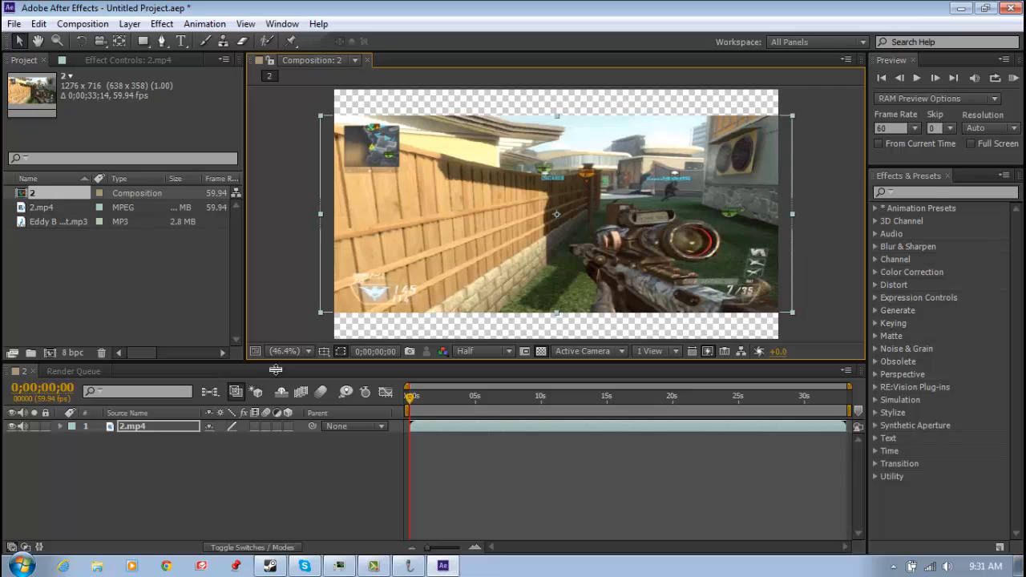
pyautogui.click(286, 353)
pyautogui.click(329, 98)
pyautogui.moveTo(537, 200); pyautogui.dragTo(548, 191)
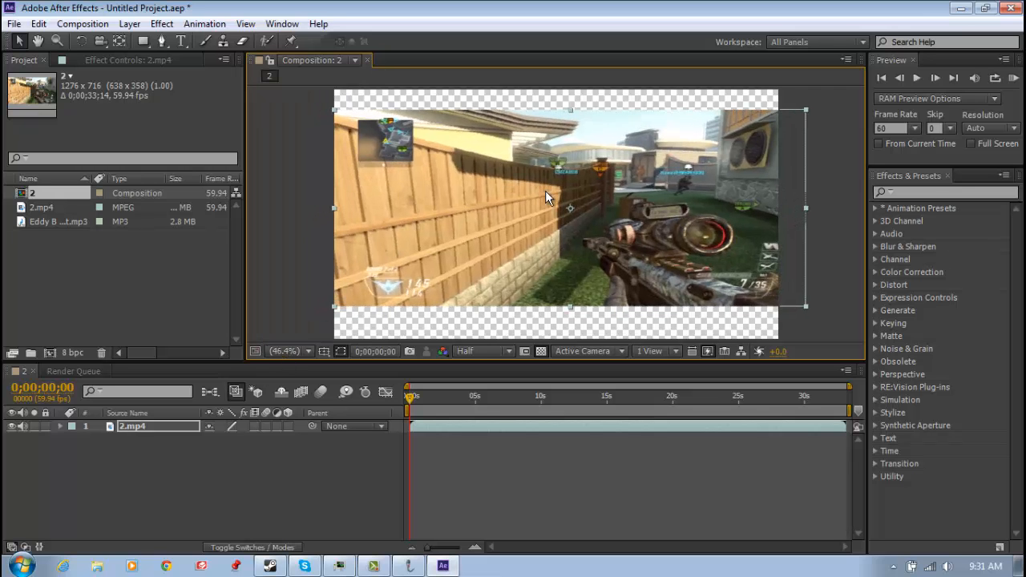
# Resize and reposition the 2.mp4 layer freehand until it fills the composition frame
pyautogui.moveTo(809, 208); pyautogui.dragTo(779, 209)
pyautogui.moveTo(668, 208); pyautogui.dragTo(656, 208)
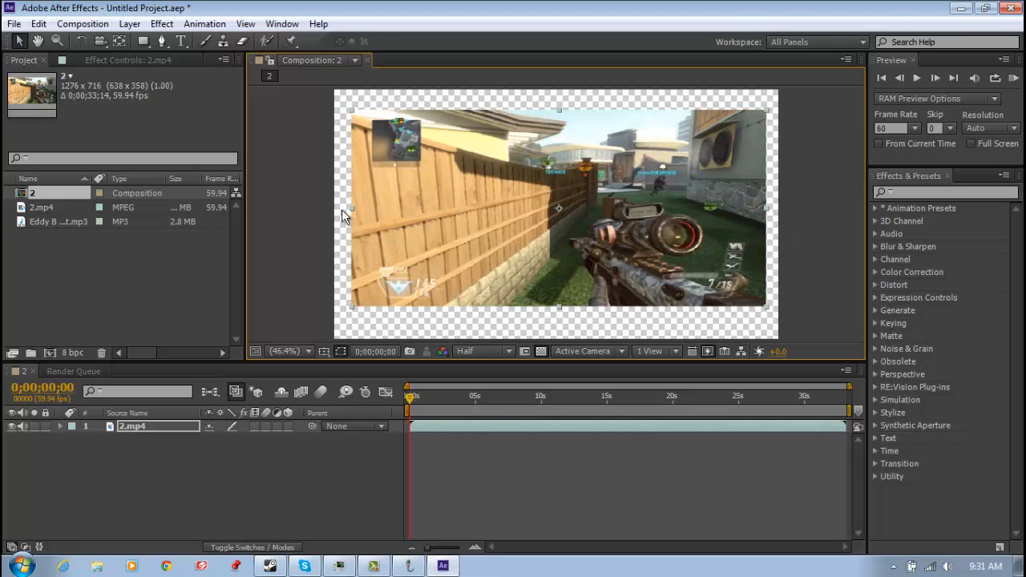
pyautogui.moveTo(354, 206); pyautogui.dragTo(337, 207)
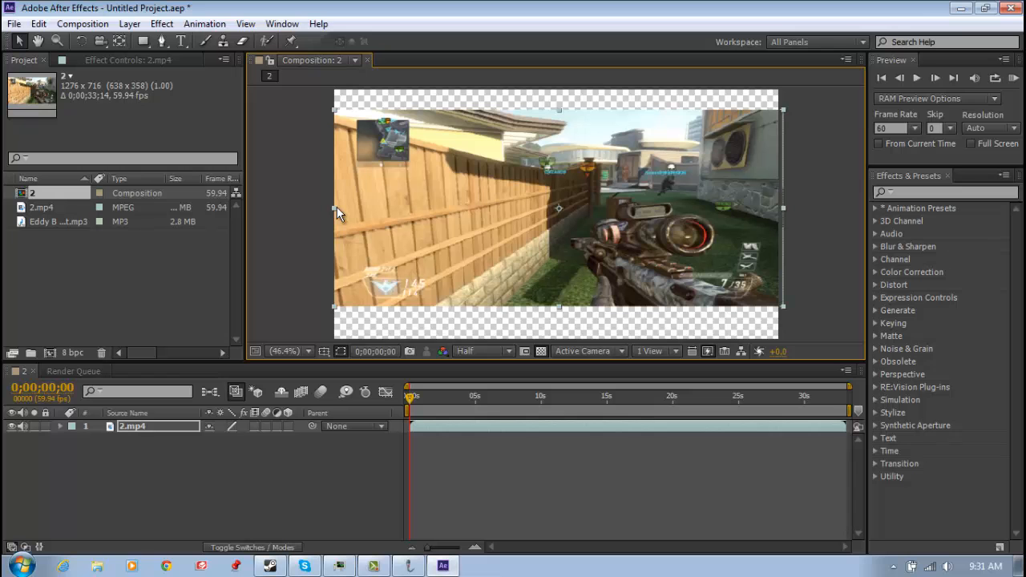
pyautogui.moveTo(560, 108); pyautogui.dragTo(565, 89)
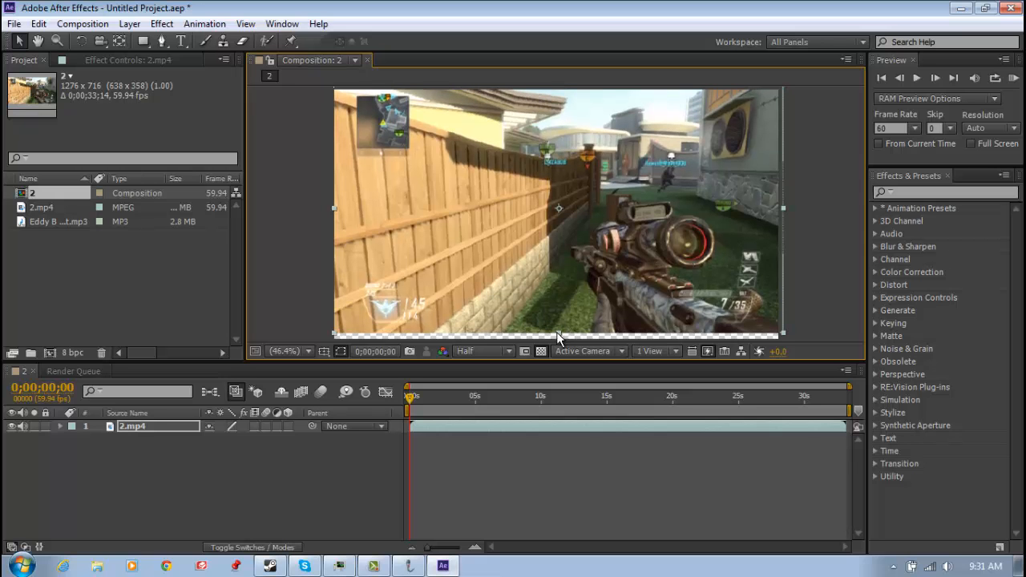
pyautogui.moveTo(557, 332); pyautogui.dragTo(559, 340)
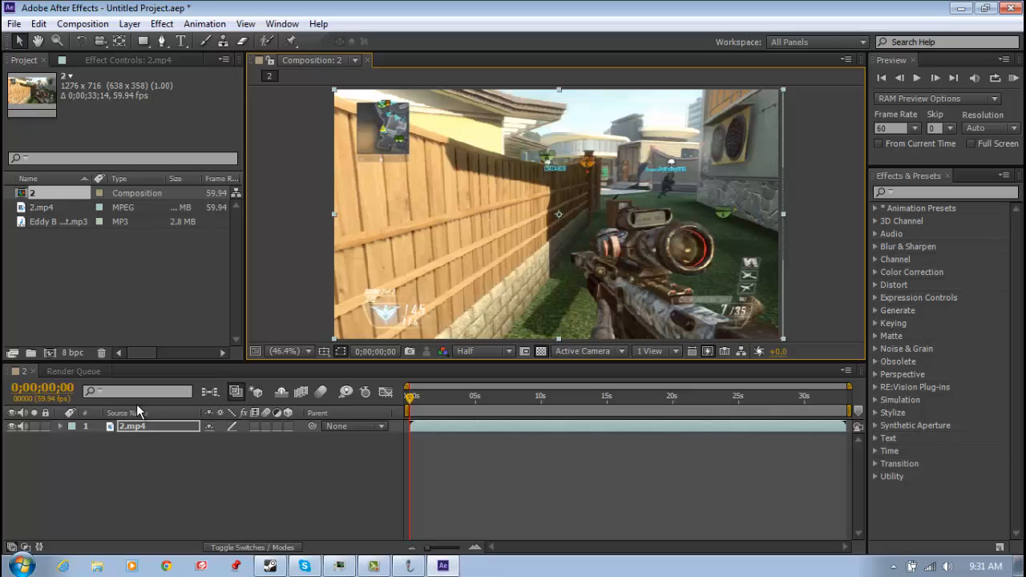
# Reveal the Scale property of the 2.mp4 layer and set it to 100%
pyautogui.click(136, 506)
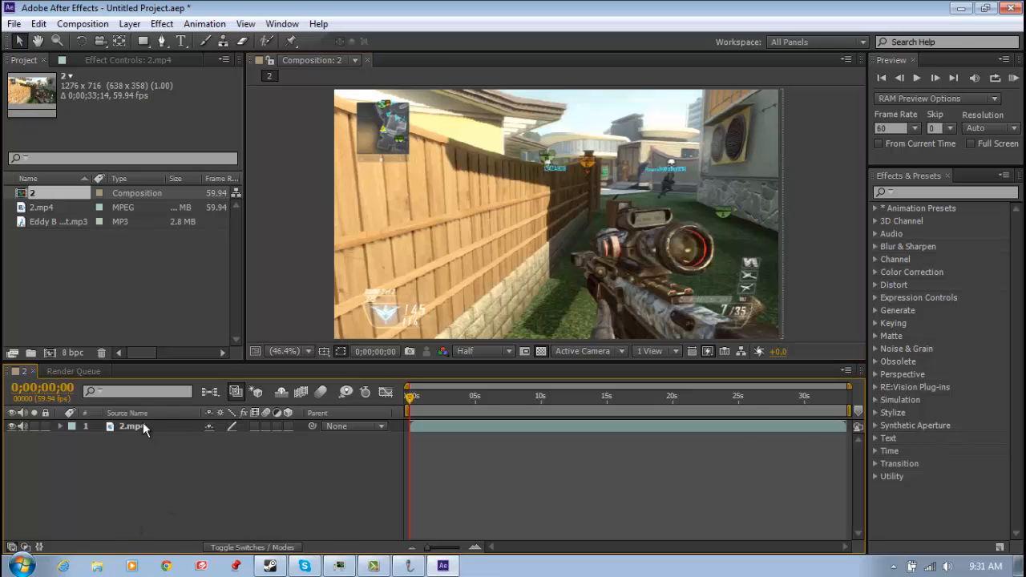
pyautogui.click(134, 430)
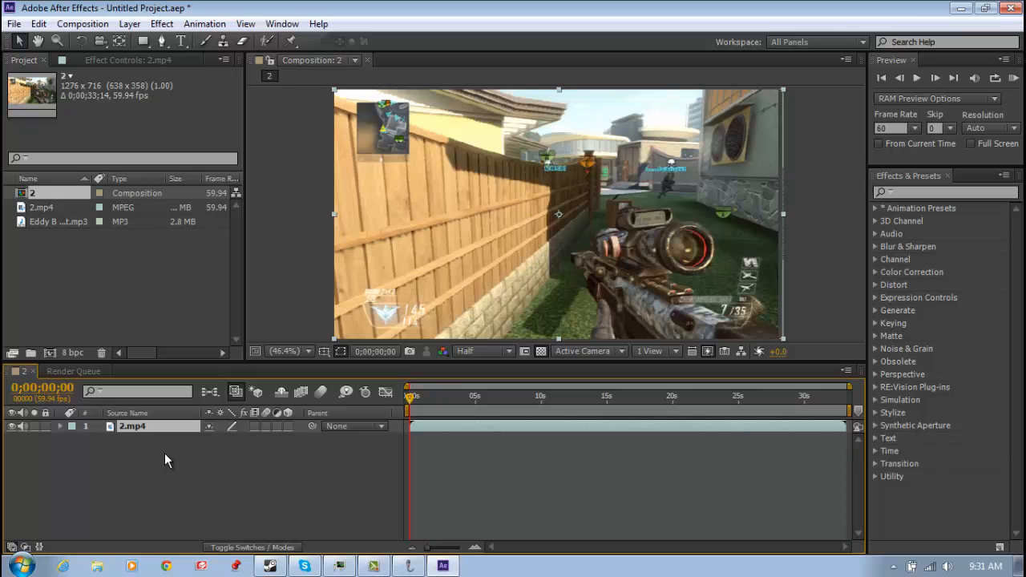
pyautogui.press('s')
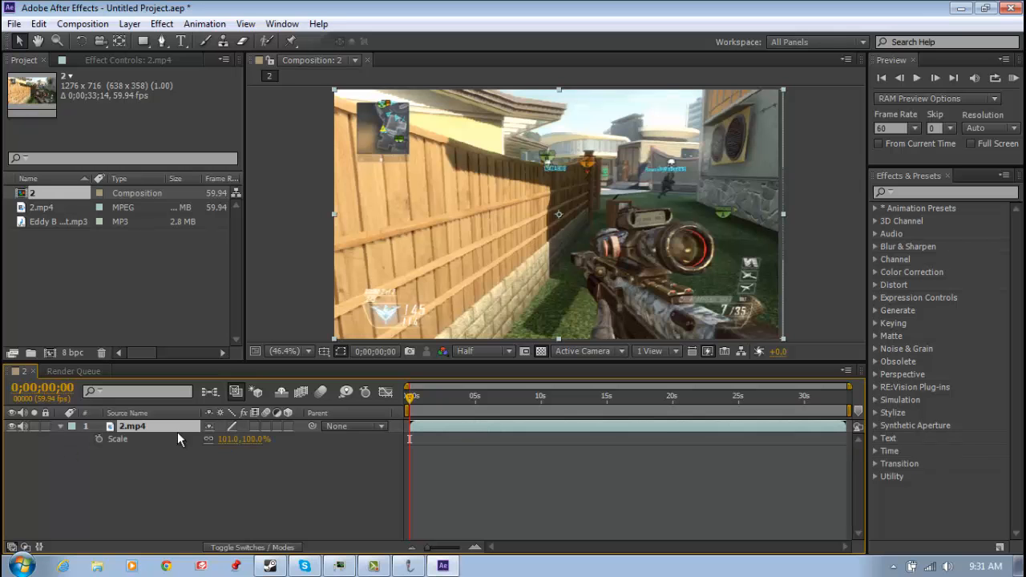
pyautogui.moveTo(223, 443)
pyautogui.mouseDown()
pyautogui.moveTo(184, 446)
pyautogui.moveTo(276, 446)
pyautogui.moveTo(119, 442)
pyautogui.moveTo(246, 442)
pyautogui.moveTo(234, 442)
pyautogui.mouseUp()
pyautogui.click(254, 439)
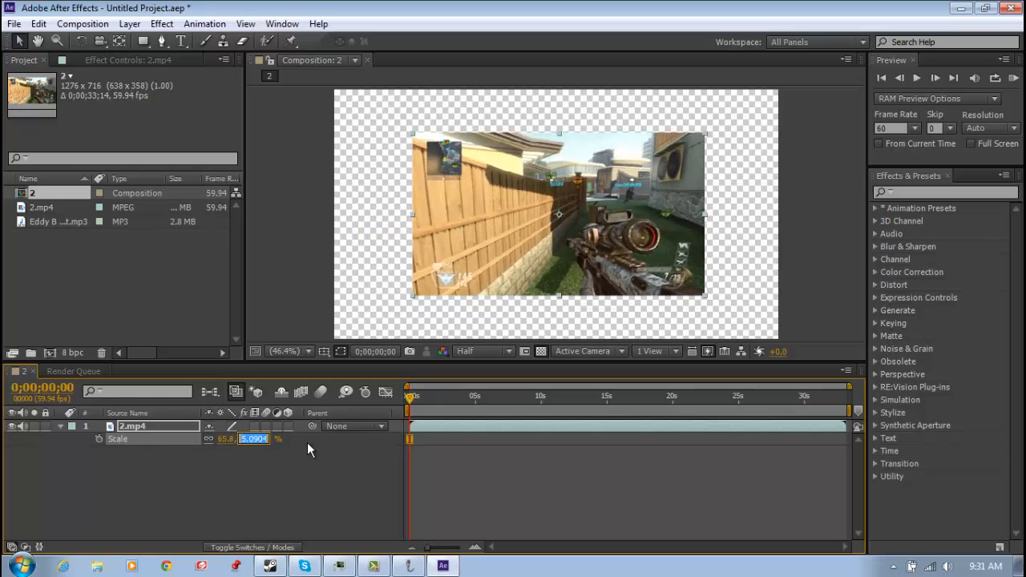
pyautogui.write('0')
pyautogui.press('Return')
pyautogui.click(224, 439)
pyautogui.write('100')
pyautogui.press('Return')
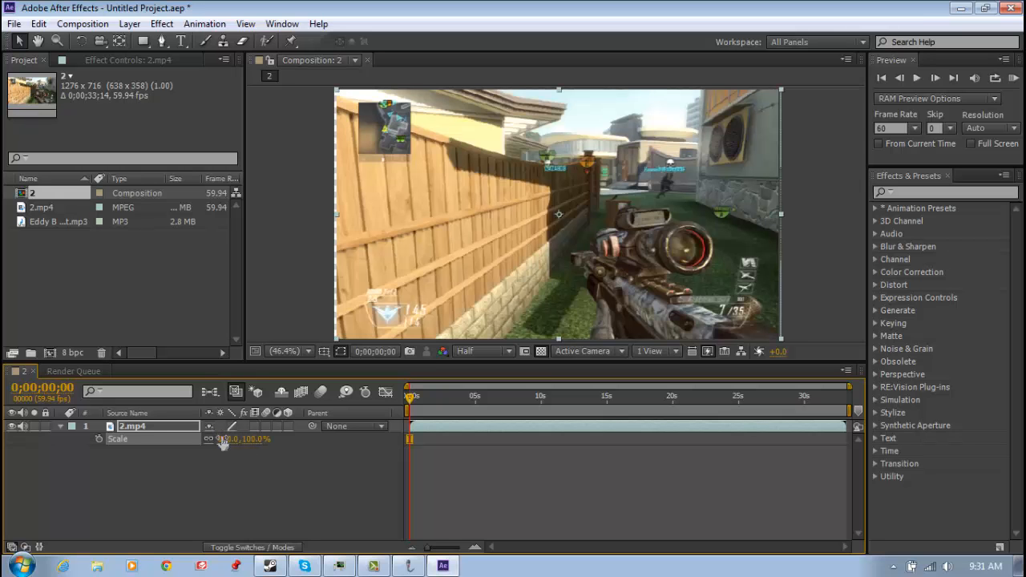
# Increase the scale of the 2.mp4 layer to 101% so it covers the frame edges
pyautogui.click(253, 439)
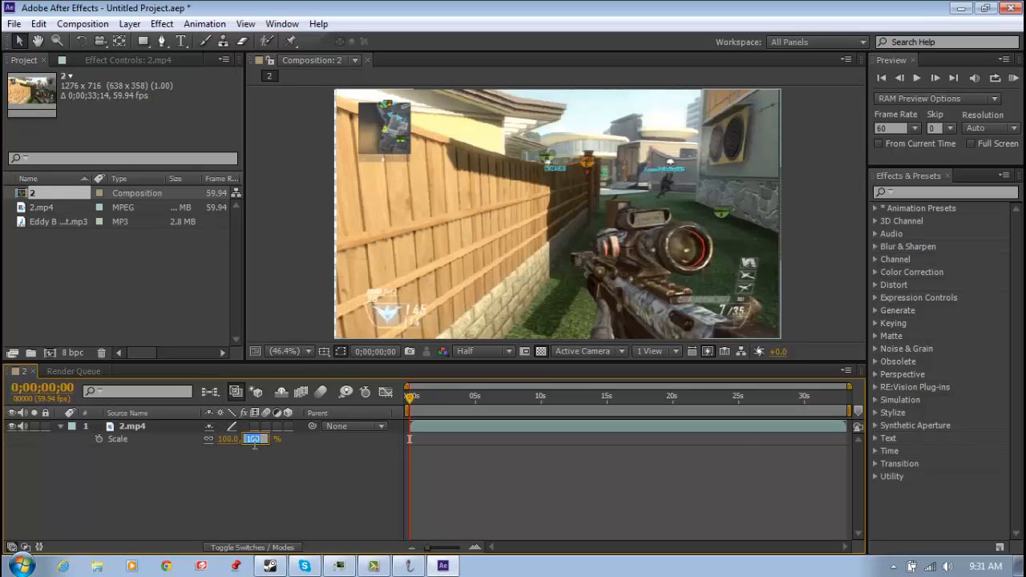
pyautogui.click(227, 497)
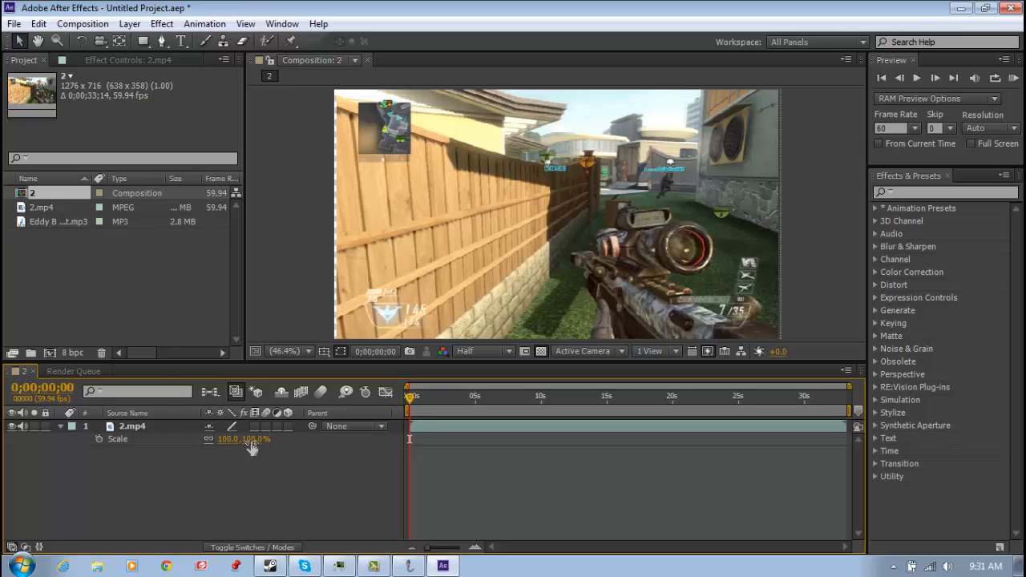
pyautogui.moveTo(248, 439); pyautogui.dragTo(249, 438)
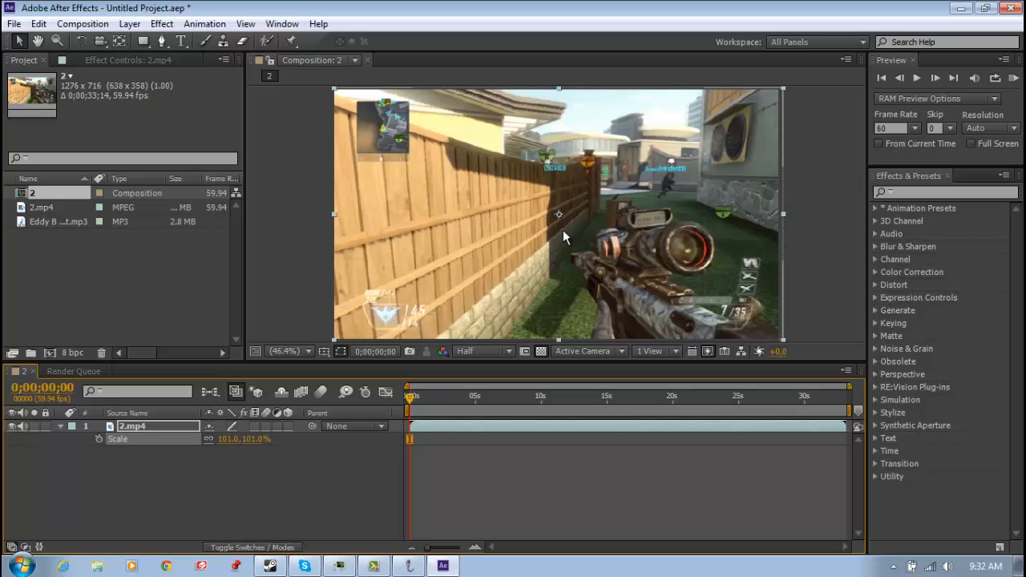
# Add a black solid layer of 1276 x 716 px to the composition, above 2.mp4
pyautogui.rightClick(267, 160)
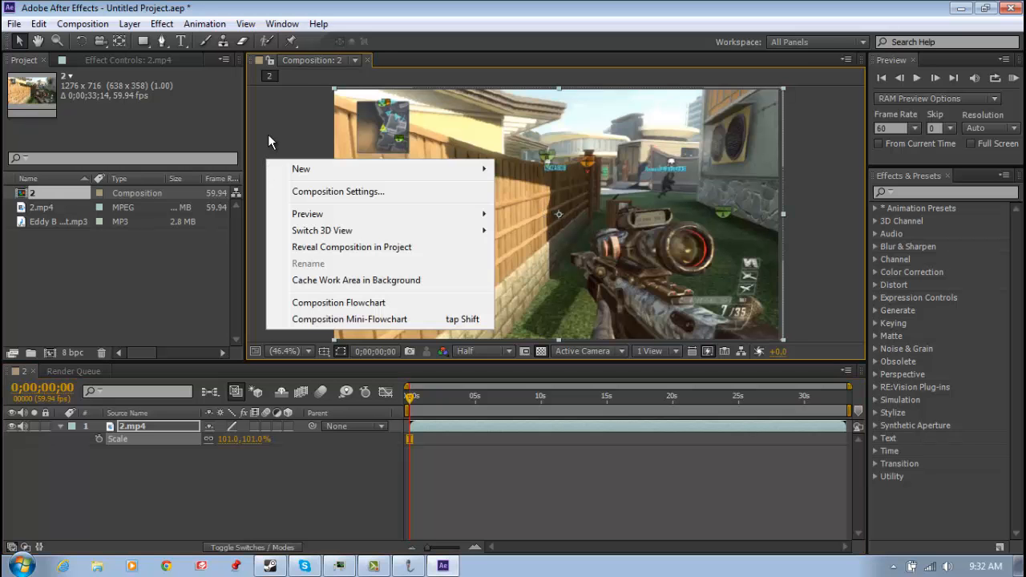
pyautogui.click(272, 150)
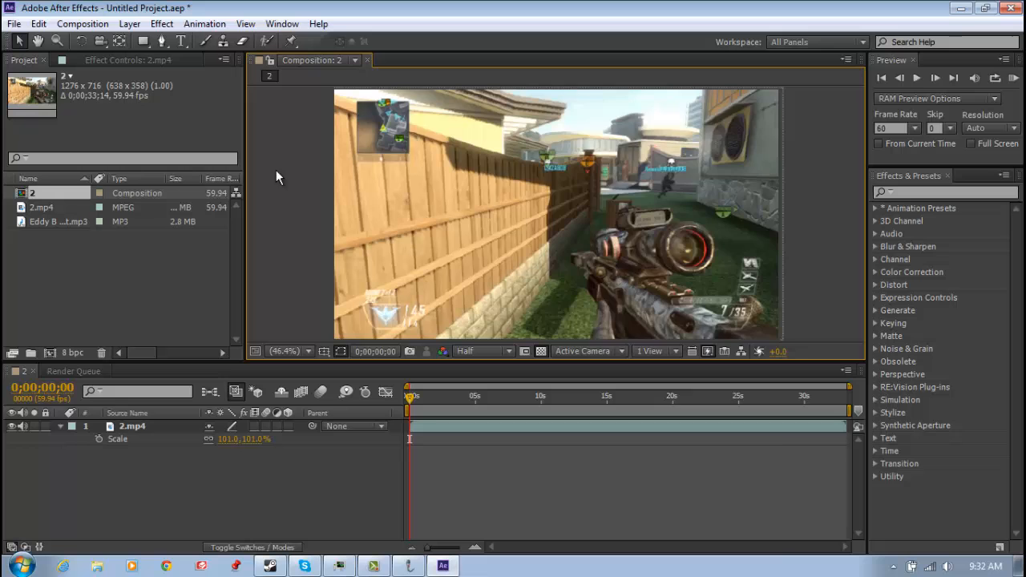
pyautogui.rightClick(544, 178)
pyautogui.rightClick(820, 167)
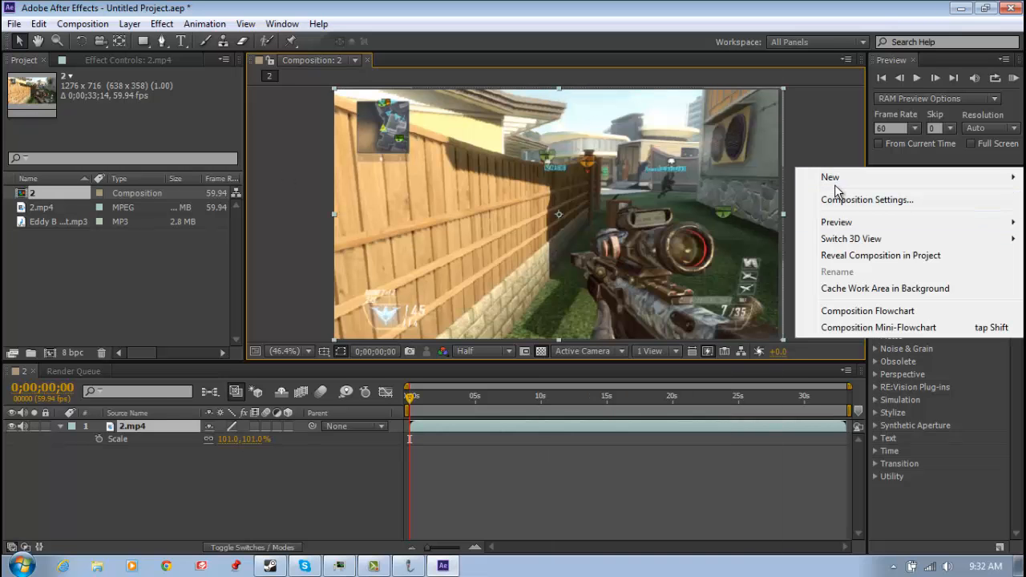
pyautogui.moveTo(834, 179)
pyautogui.click(732, 218)
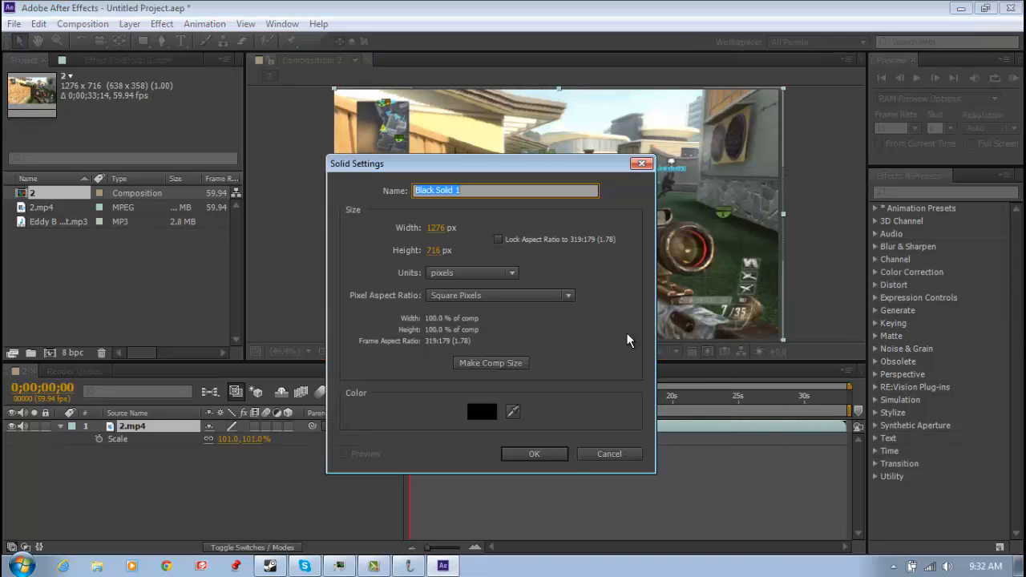
pyautogui.click(519, 453)
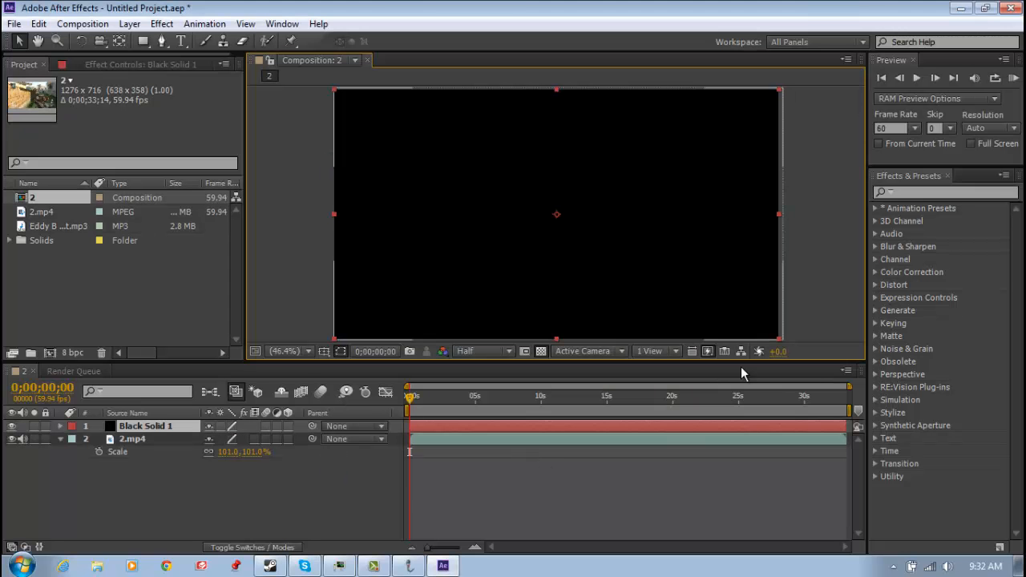
# Set the blending mode of the black solid layer to Add so the gameplay clip shows through it
pyautogui.moveTo(409, 388); pyautogui.dragTo(582, 399)
pyautogui.press('Home')
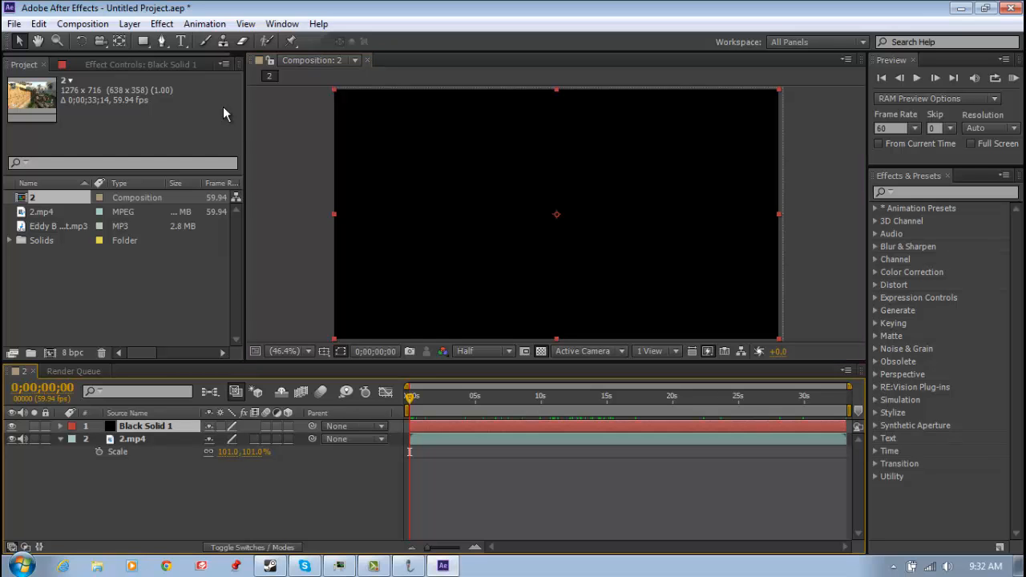
pyautogui.click(133, 24)
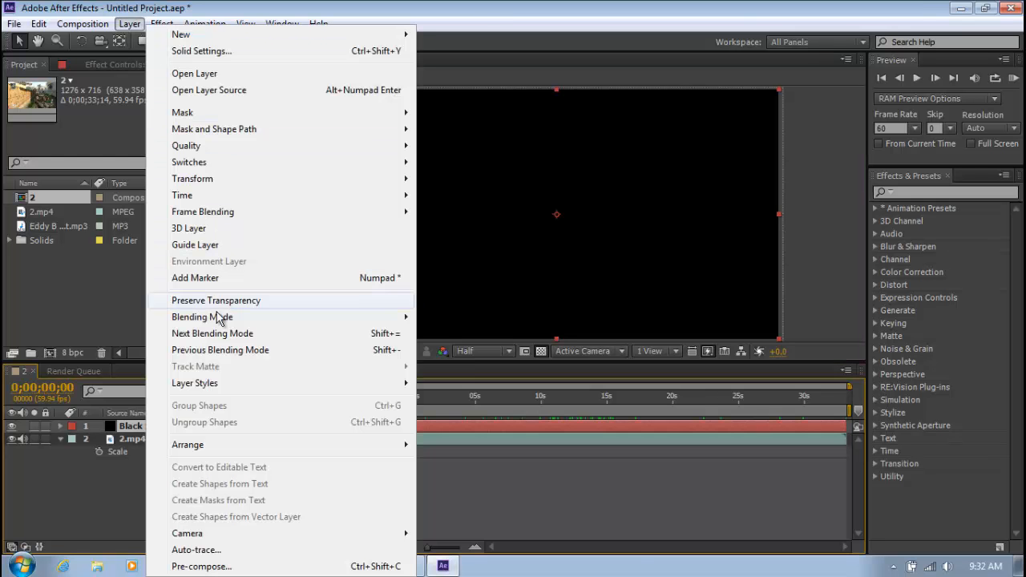
pyautogui.moveTo(220, 319)
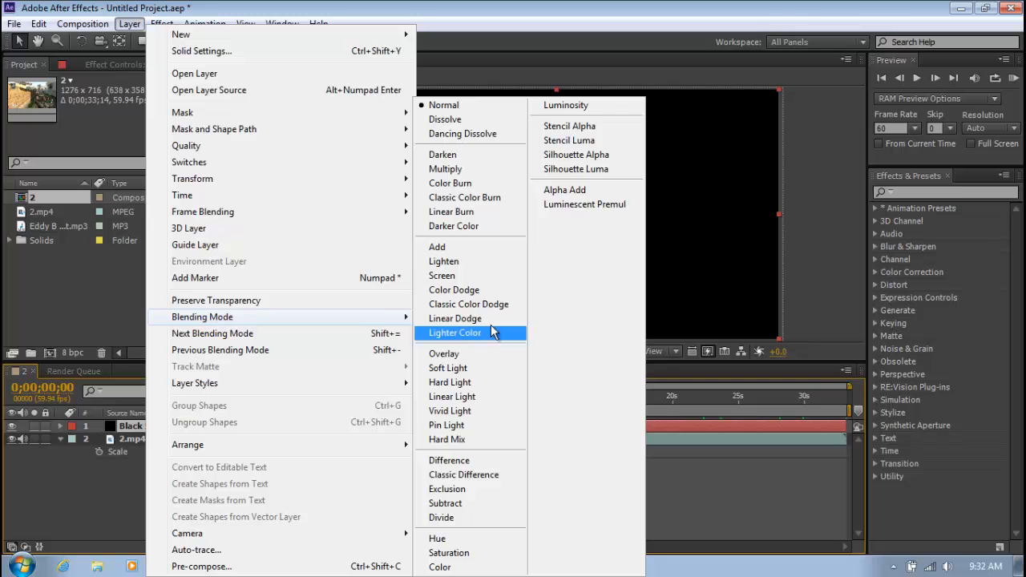
pyautogui.click(466, 248)
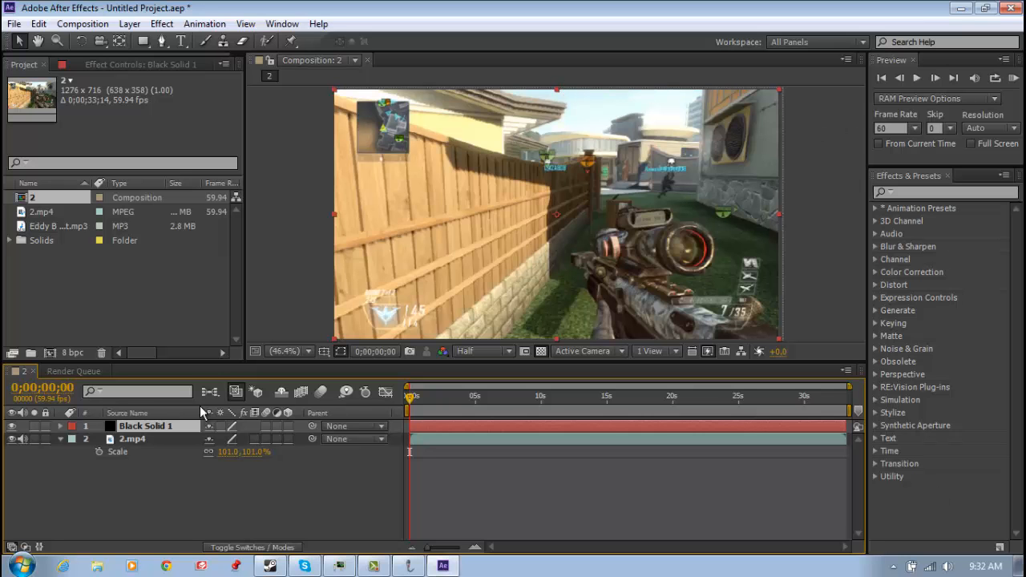
# Squash the 2.mp4 layer vertically to about 86% so black bars frame the footage above and below
pyautogui.click(132, 441)
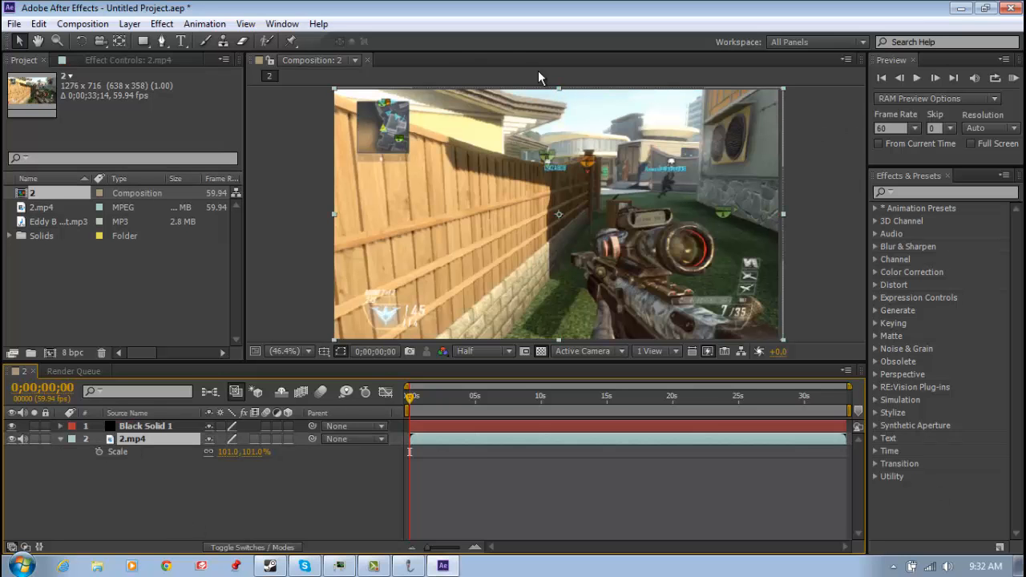
pyautogui.moveTo(560, 90); pyautogui.dragTo(561, 107)
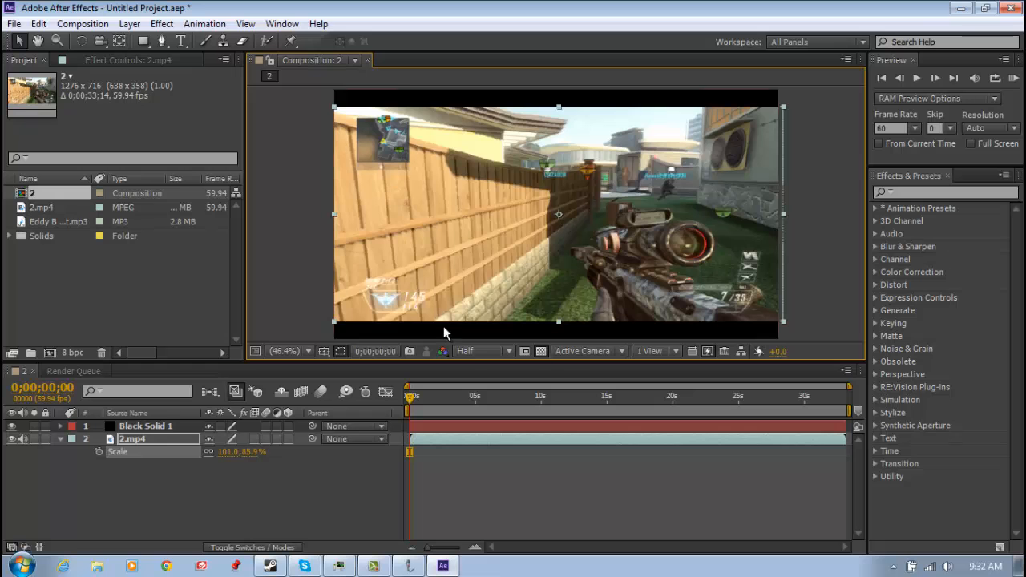
pyautogui.moveTo(412, 397); pyautogui.dragTo(480, 405)
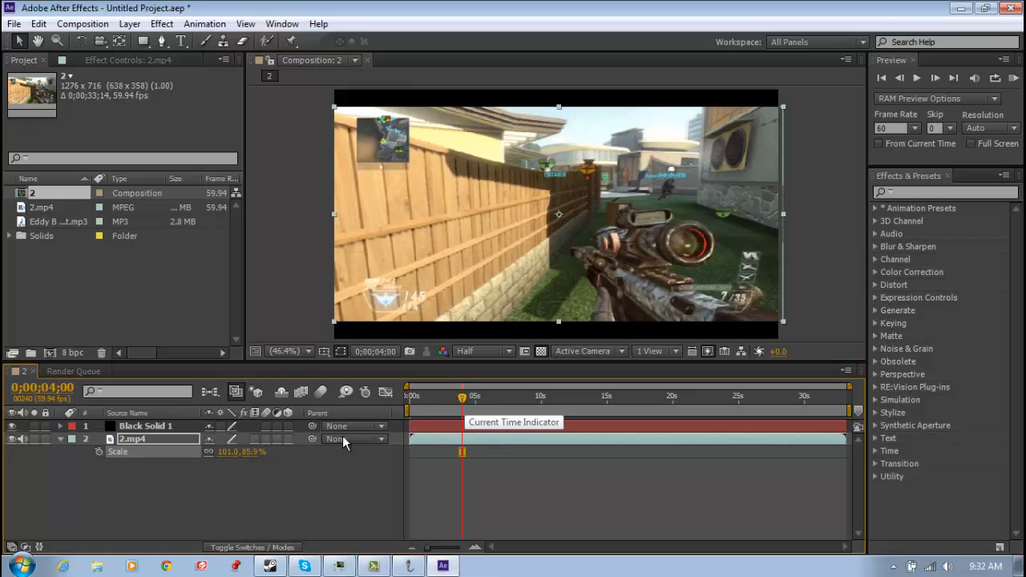
pyautogui.click(158, 438)
pyautogui.moveTo(472, 407); pyautogui.dragTo(507, 407)
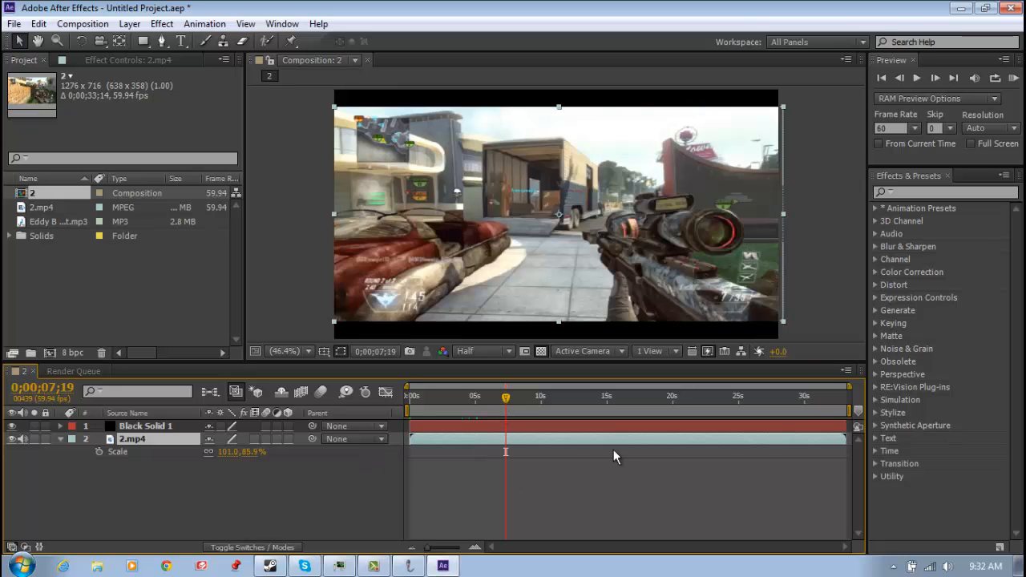
# Slide the 2.mp4 layer earlier in time until it ends at about 28 s, skipping the clip's opening seconds
pyautogui.click(412, 404)
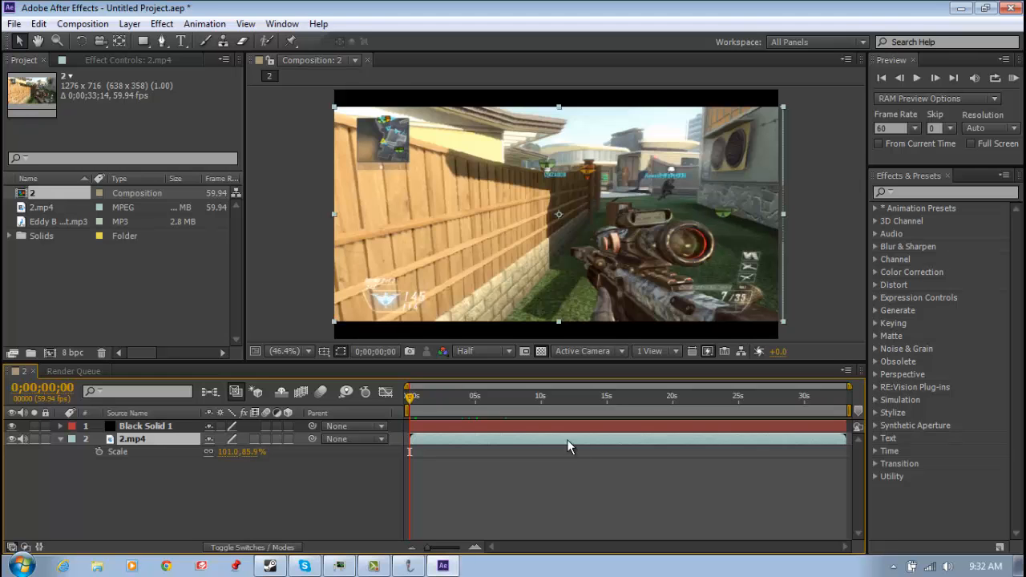
pyautogui.moveTo(567, 440); pyautogui.dragTo(523, 442)
pyautogui.moveTo(410, 398); pyautogui.dragTo(439, 399)
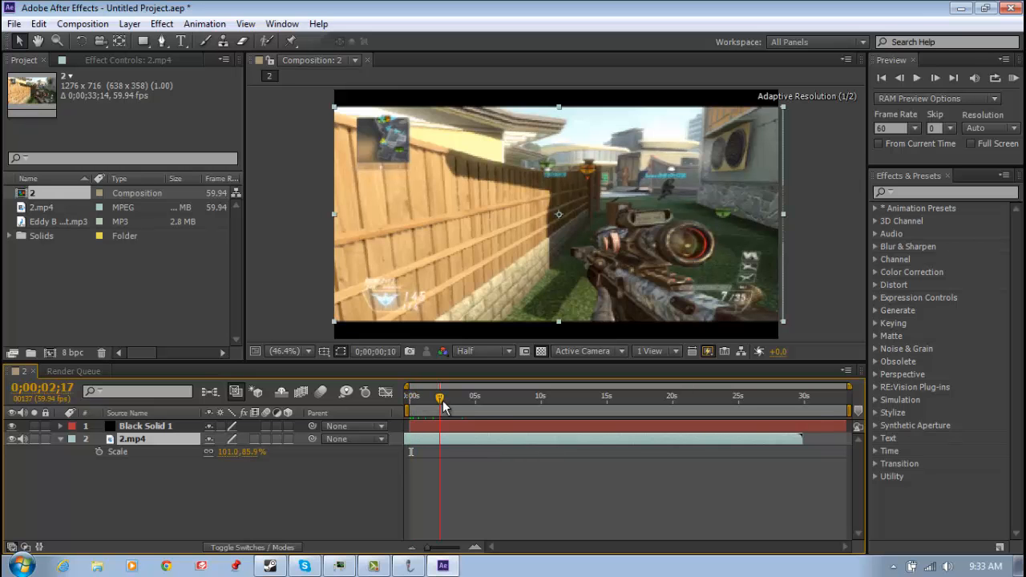
pyautogui.click(481, 397)
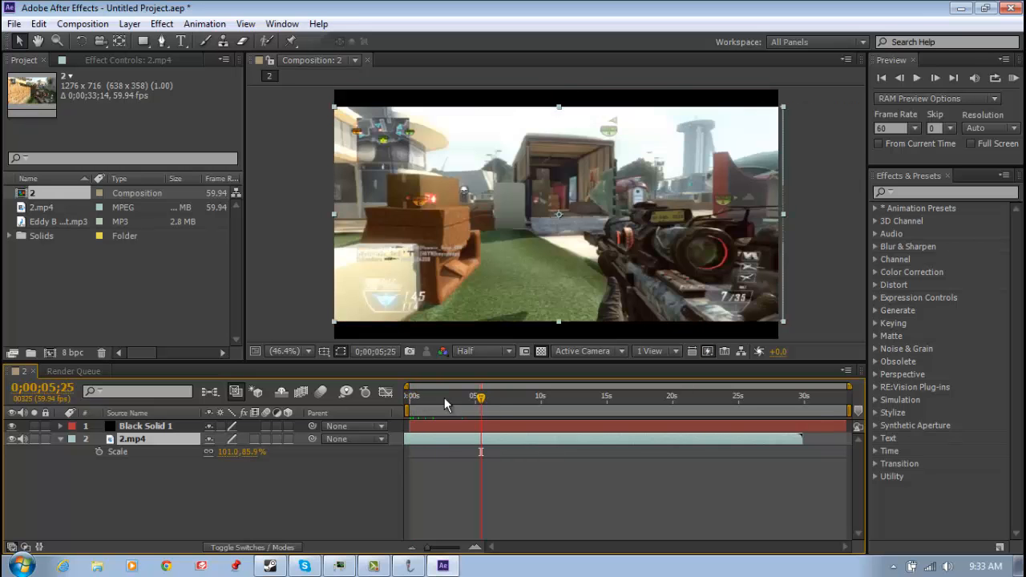
pyautogui.click(409, 398)
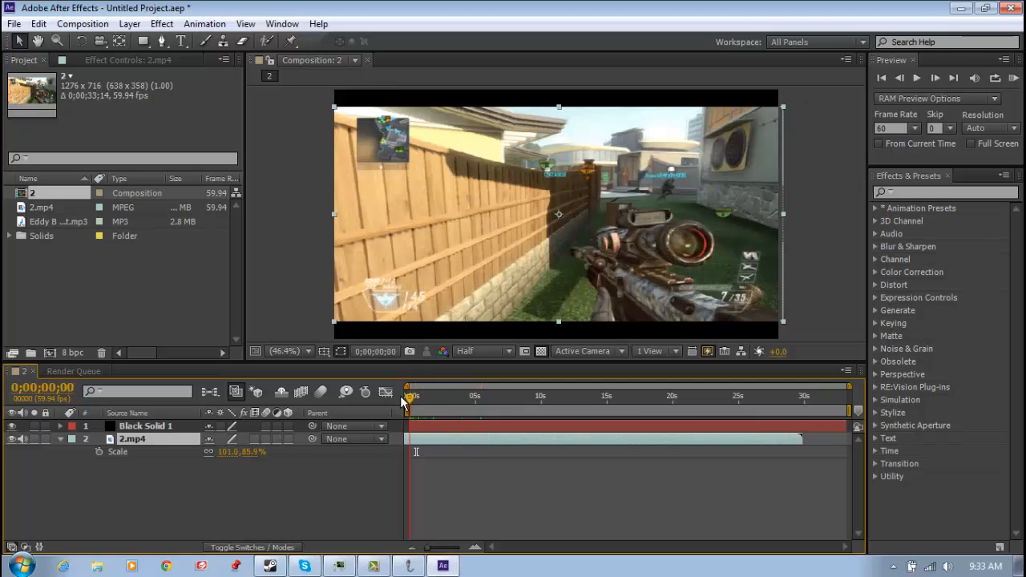
pyautogui.moveTo(442, 437); pyautogui.dragTo(415, 437)
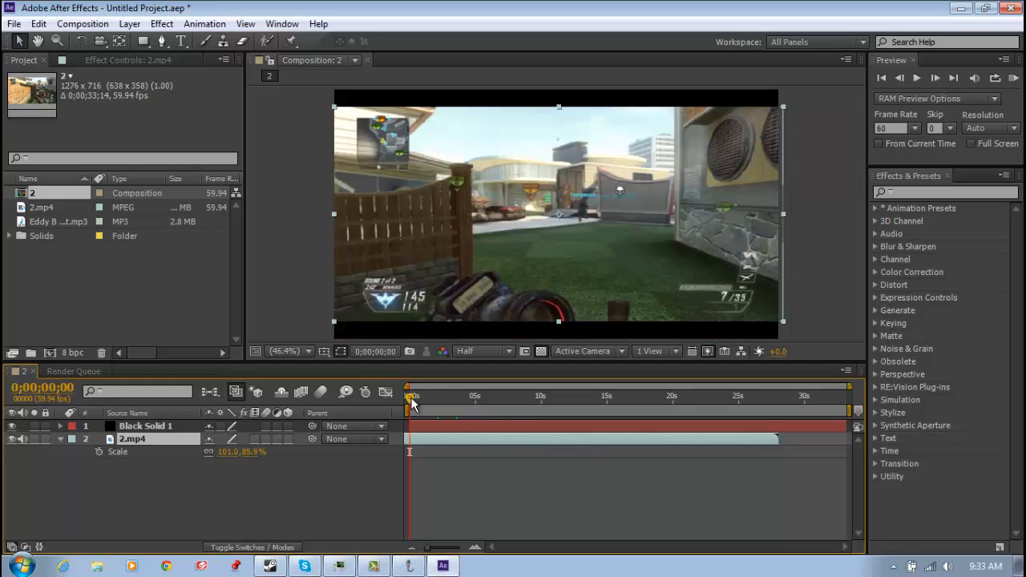
pyautogui.moveTo(410, 398); pyautogui.dragTo(423, 398)
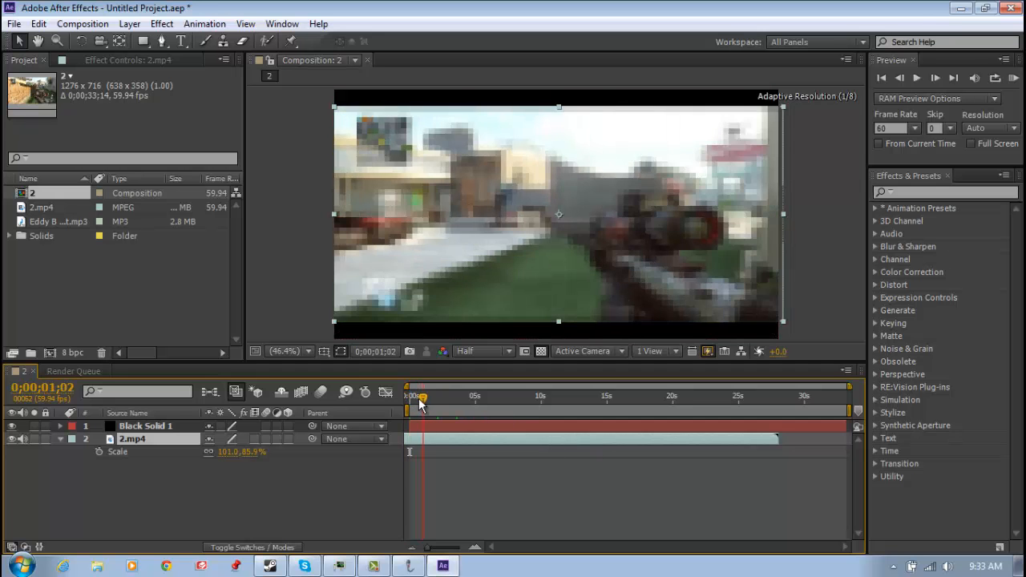
pyautogui.press('Home')
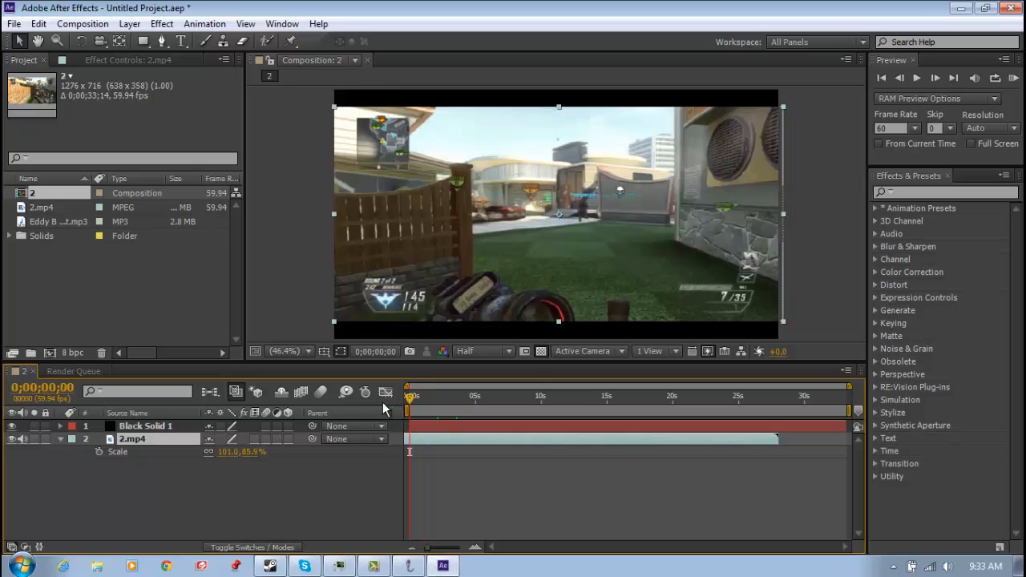
# Try the composition view at Full, Half, Third and Quarter resolution to compare the image quality
pyautogui.click(475, 351)
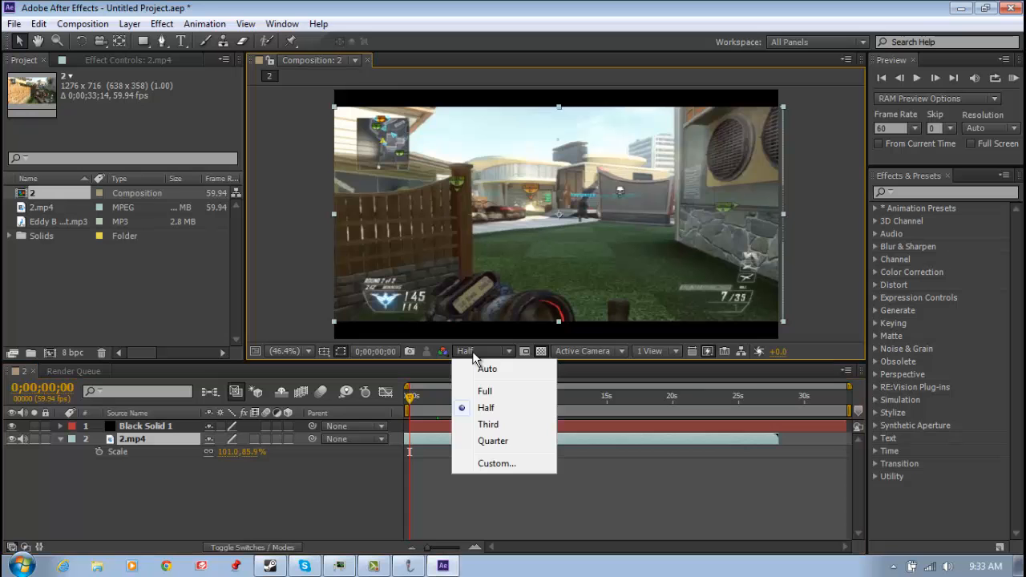
pyautogui.click(499, 393)
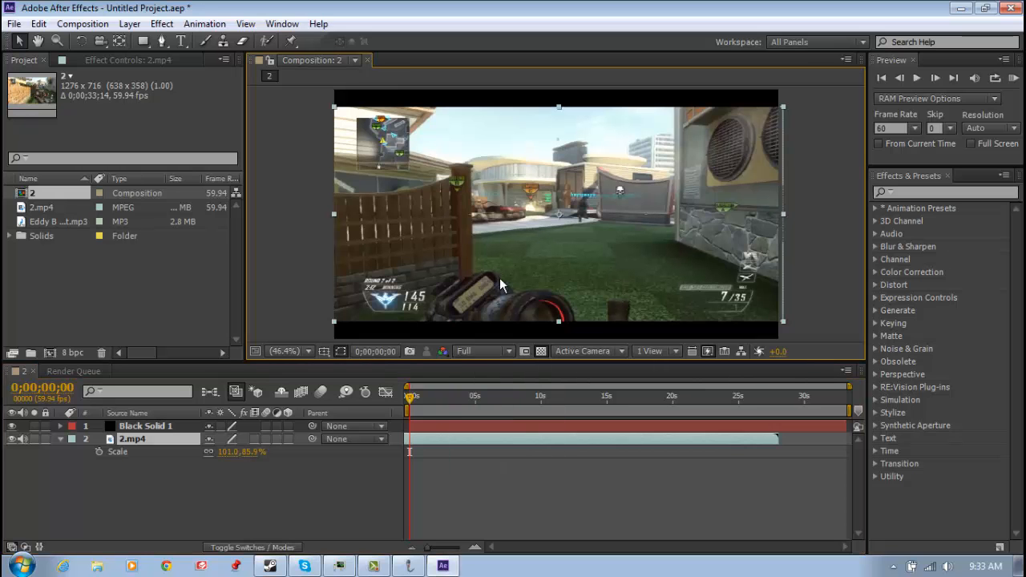
pyautogui.click(480, 351)
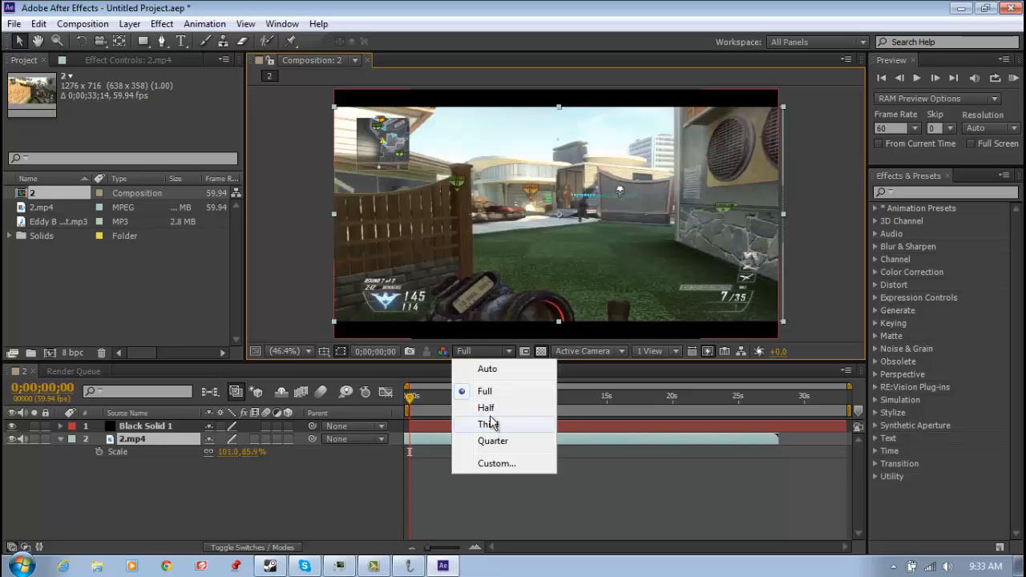
pyautogui.click(486, 409)
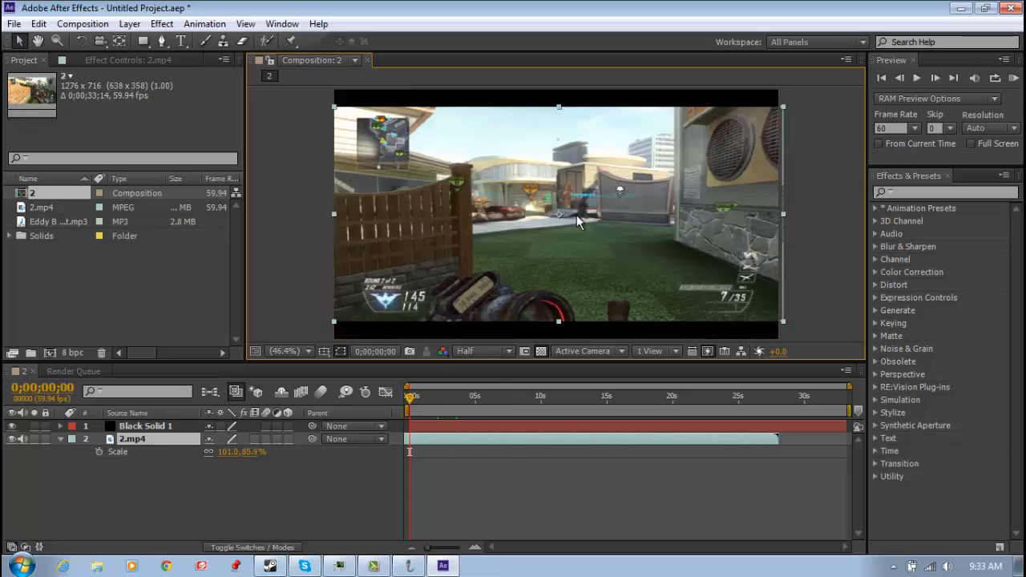
pyautogui.click(491, 354)
pyautogui.click(489, 424)
pyautogui.click(481, 353)
pyautogui.click(491, 441)
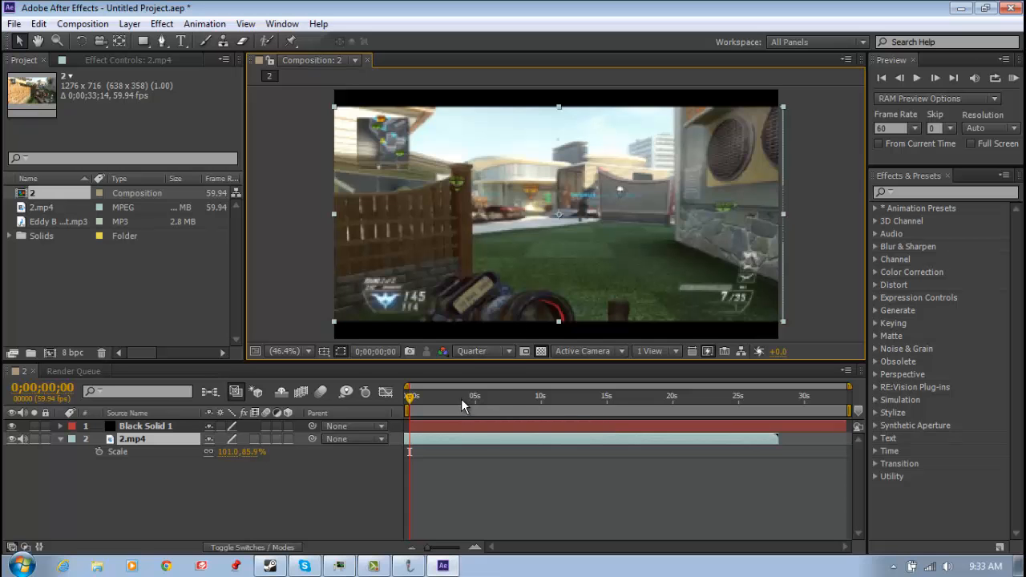
pyautogui.click(474, 401)
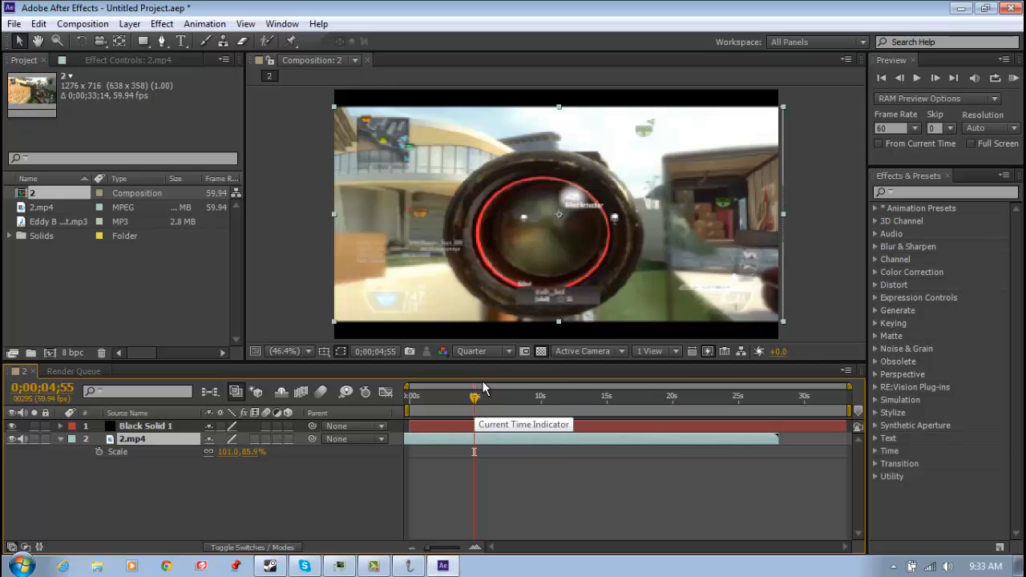
# Set the composition view resolution to Full and check the footage near the start of the composition
pyautogui.click(492, 356)
pyautogui.click(487, 391)
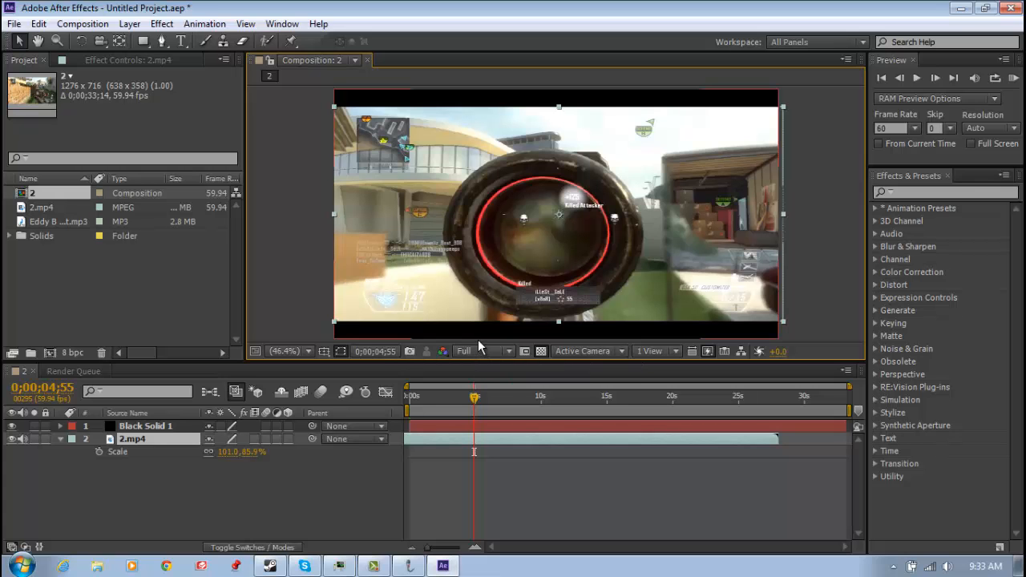
pyautogui.click(413, 396)
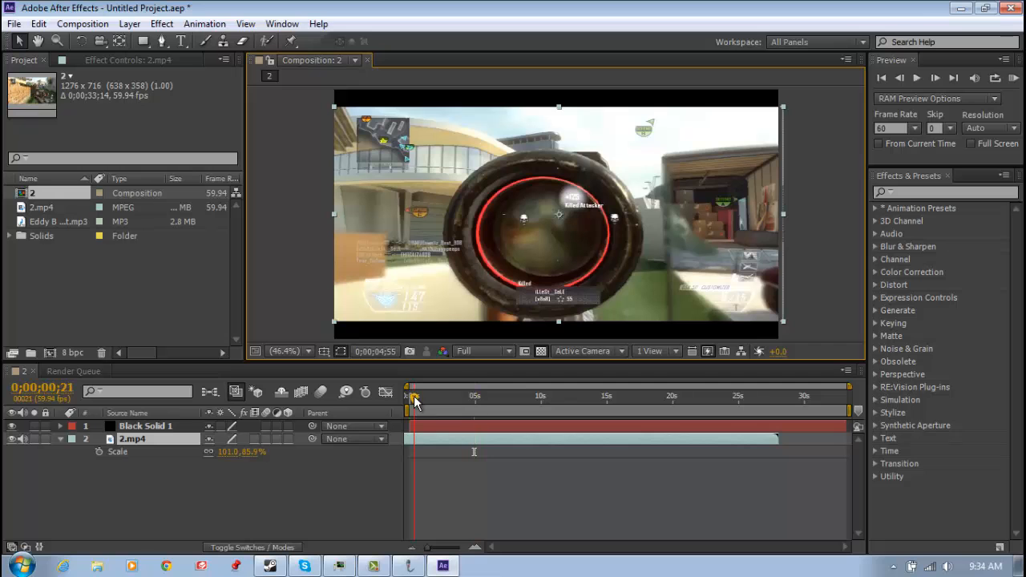
pyautogui.click(418, 396)
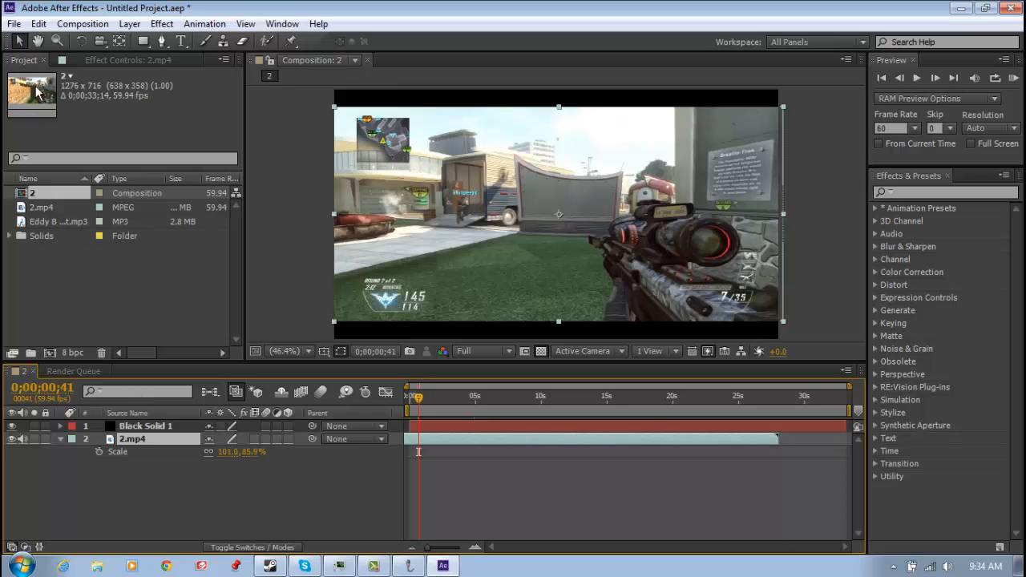
# Check the 2.mp4 footage details in the project and set the RAM preview frame rate to the matching 59.94
pyautogui.click(49, 207)
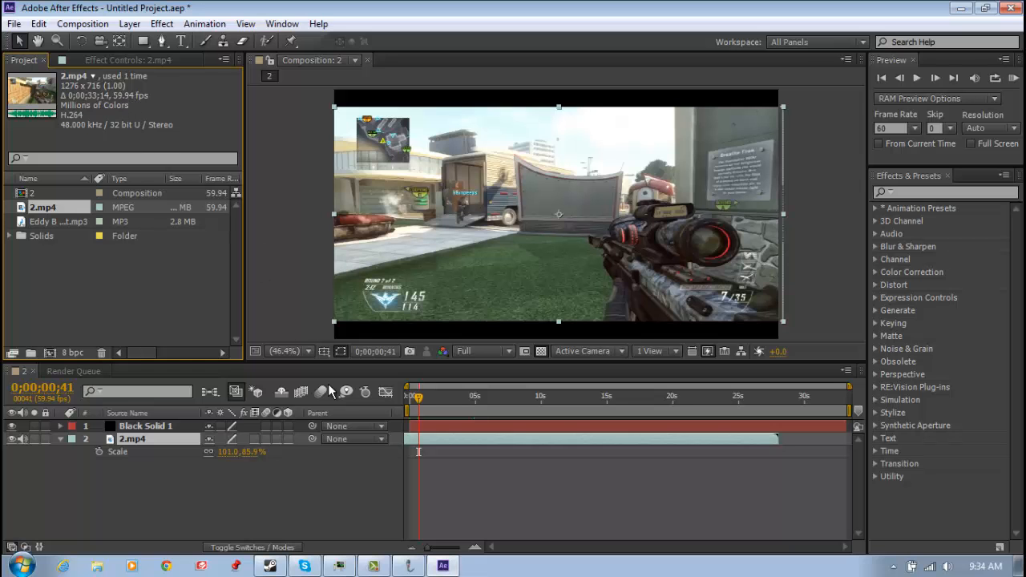
pyautogui.moveTo(419, 403)
pyautogui.mouseDown()
pyautogui.moveTo(407, 403)
pyautogui.moveTo(431, 399)
pyautogui.mouseUp()
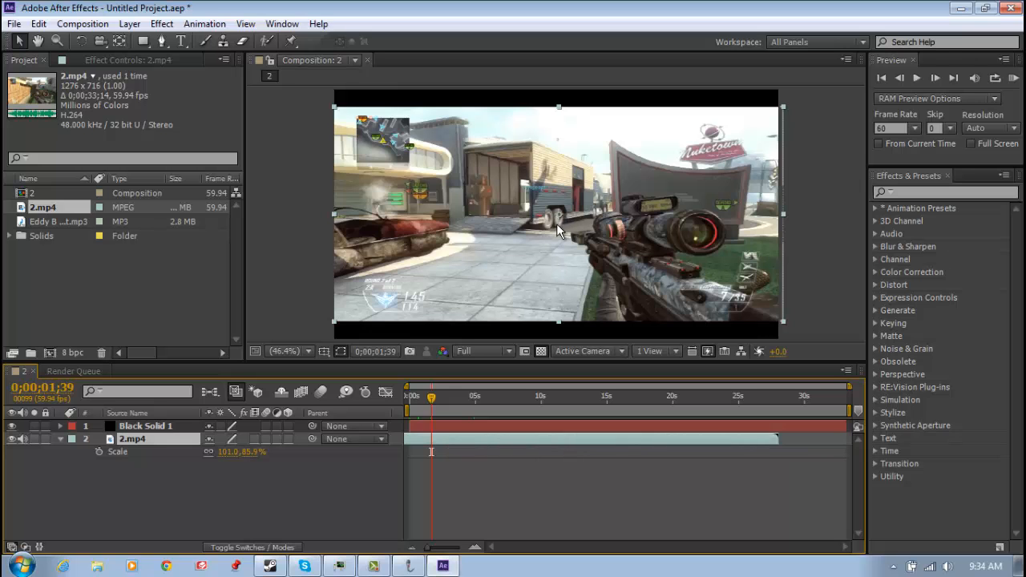
pyautogui.click(910, 130)
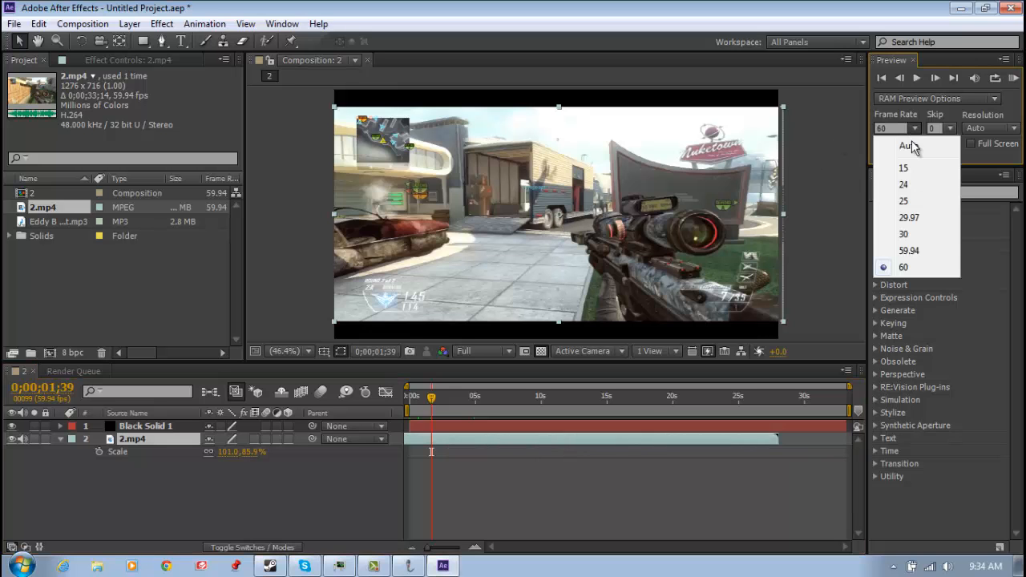
pyautogui.click(918, 251)
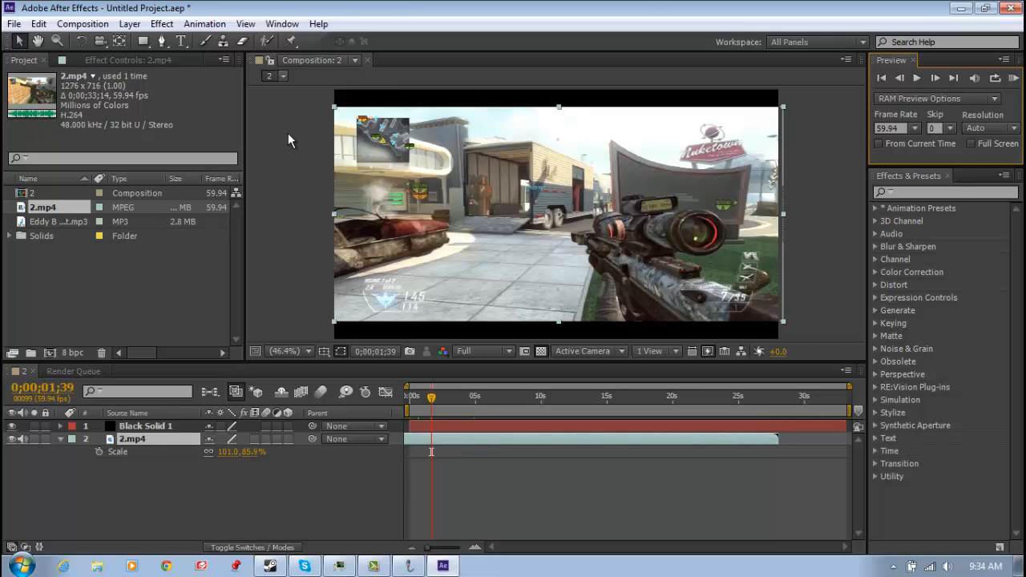
# Try 321 as a custom RAM preview frame rate and restore it to 59.94
pyautogui.click(903, 132)
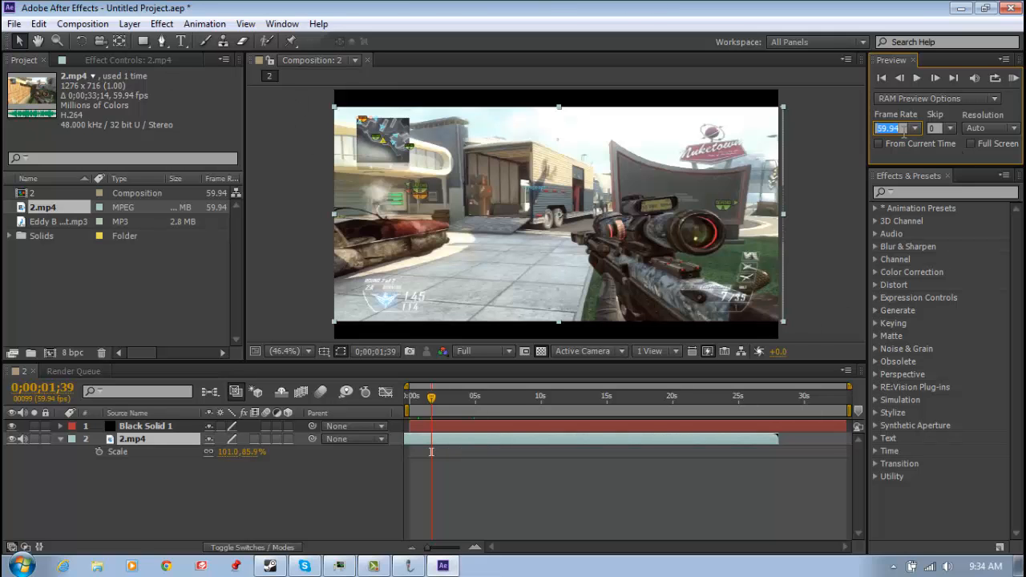
pyautogui.write('321')
pyautogui.press('Return')
pyautogui.click(904, 133)
pyautogui.press('BackSpace')
pyautogui.write('59.94')
pyautogui.press('Return')
# Set the composition view resolution to Half and move the current time to 0;00;00;17
pyautogui.click(473, 397)
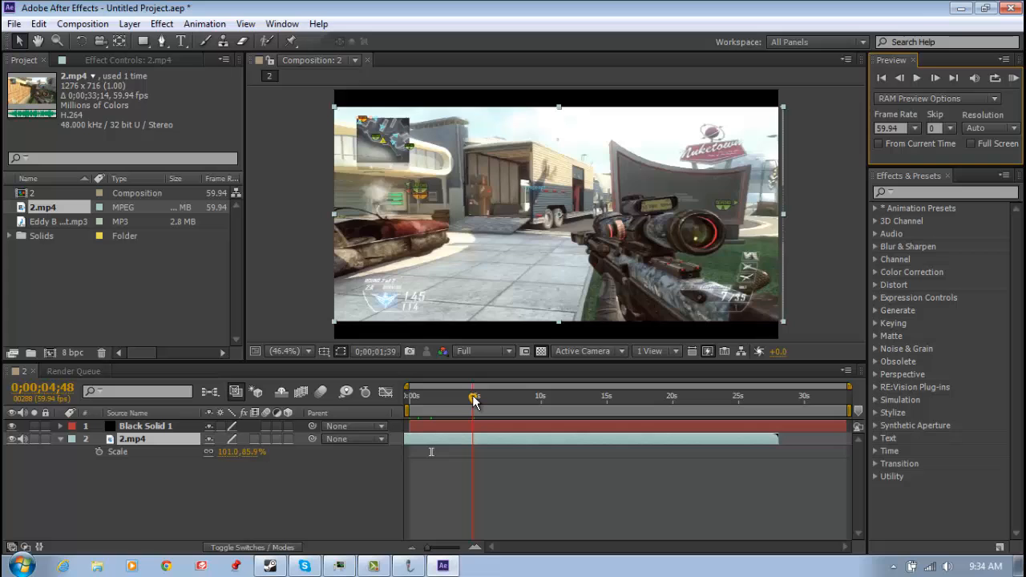
pyautogui.click(540, 399)
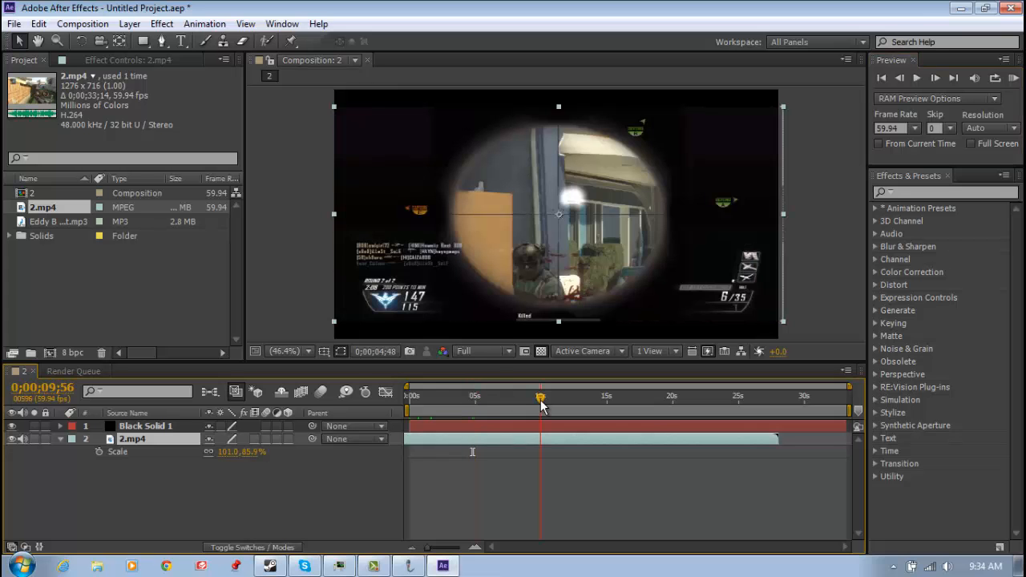
pyautogui.click(487, 351)
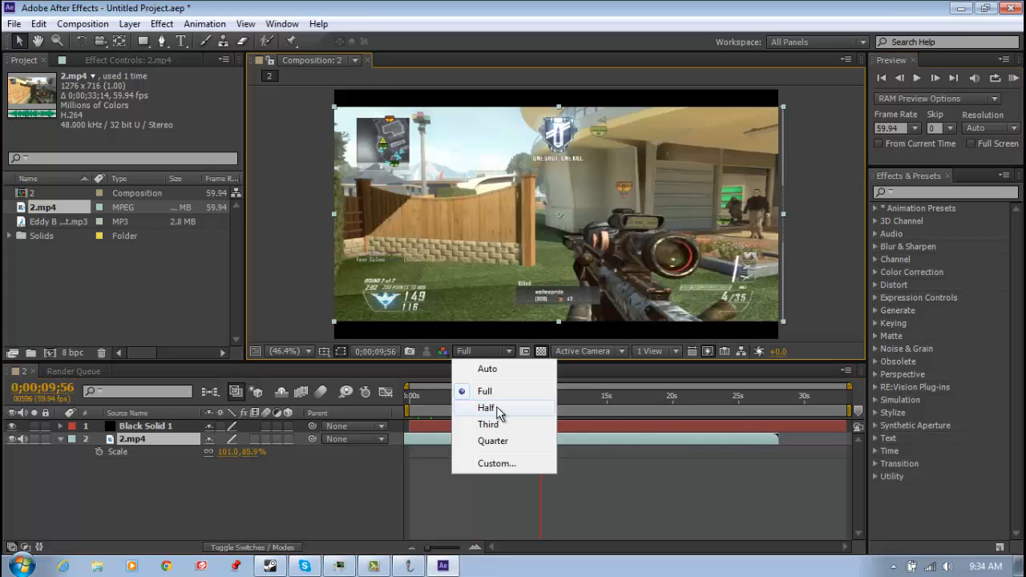
pyautogui.click(497, 408)
pyautogui.click(537, 398)
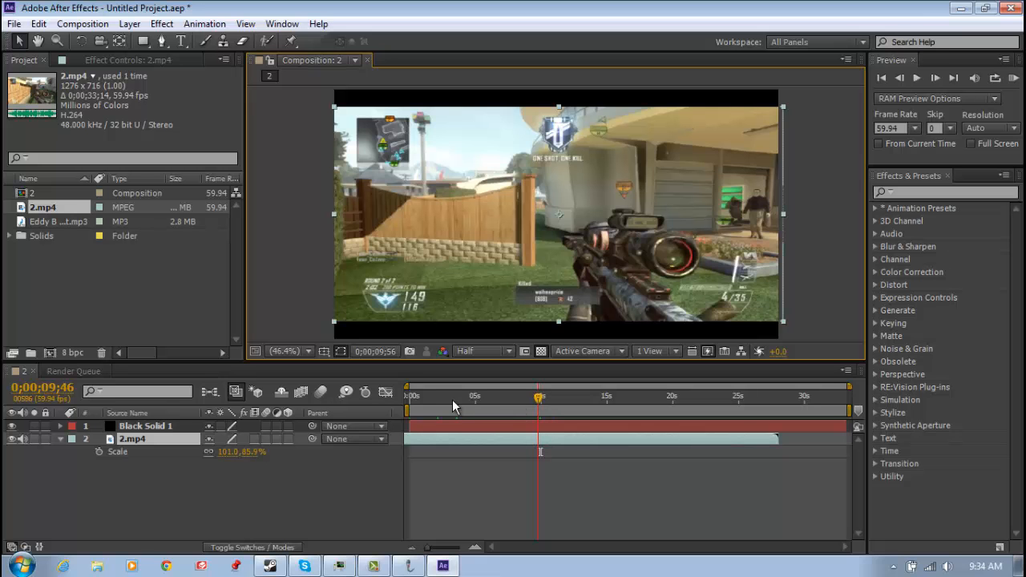
pyautogui.click(417, 398)
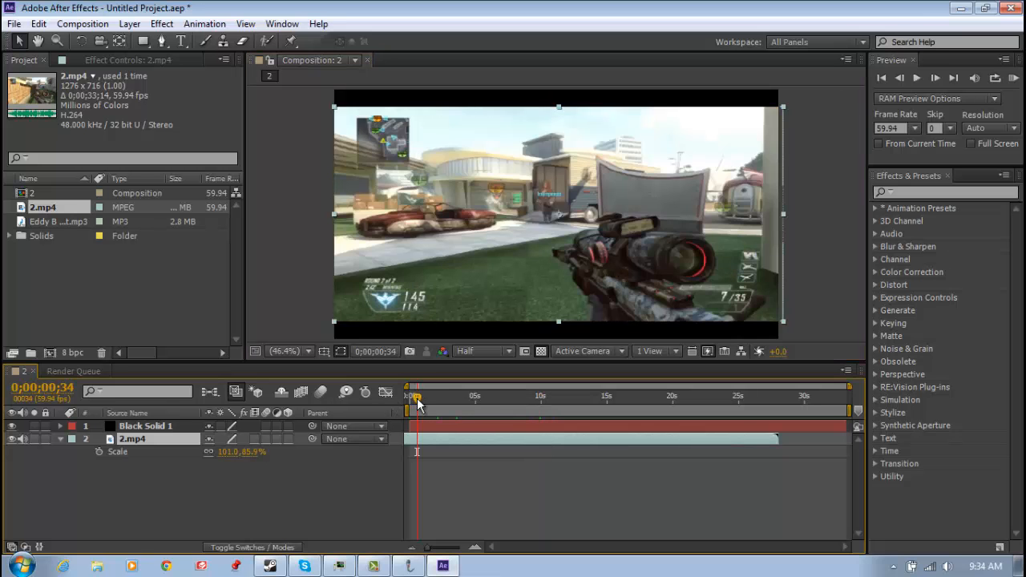
pyautogui.moveTo(417, 399); pyautogui.dragTo(413, 398)
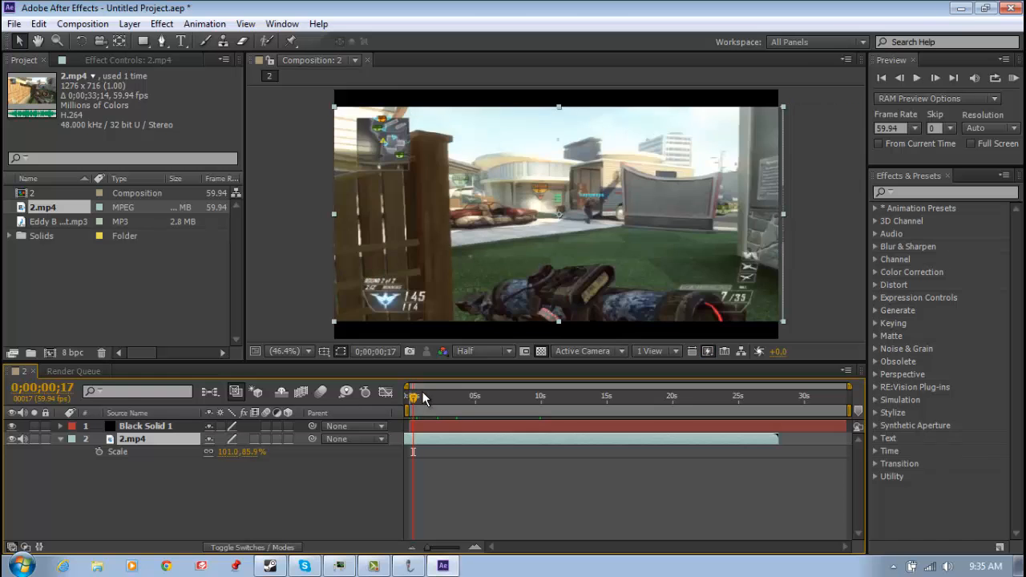
# Hide the 2.mp4 layer's Scale property and add the Gimme That MP3 to the composition as the lowest layer
pyautogui.click(408, 399)
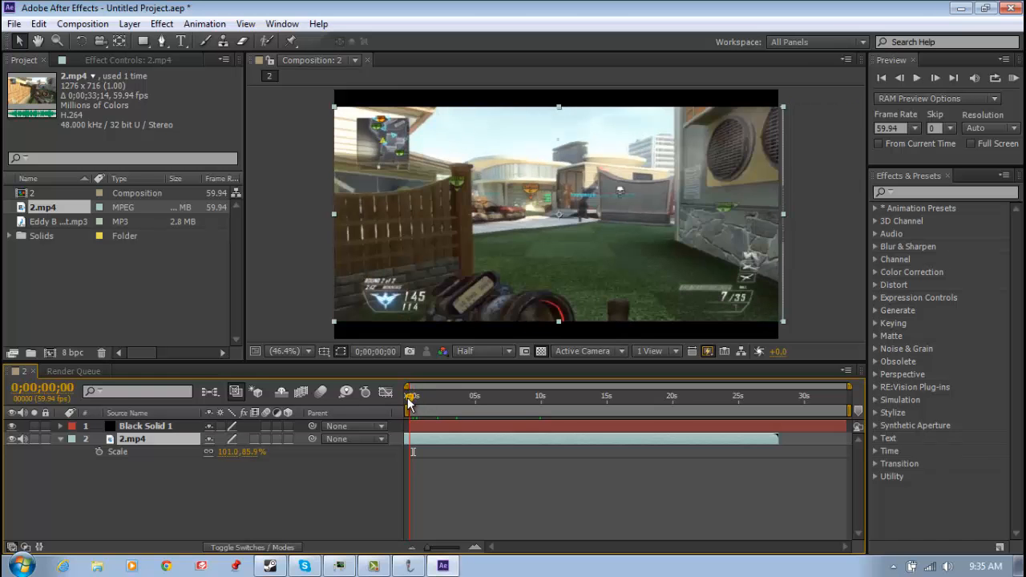
pyautogui.moveTo(407, 398); pyautogui.dragTo(411, 397)
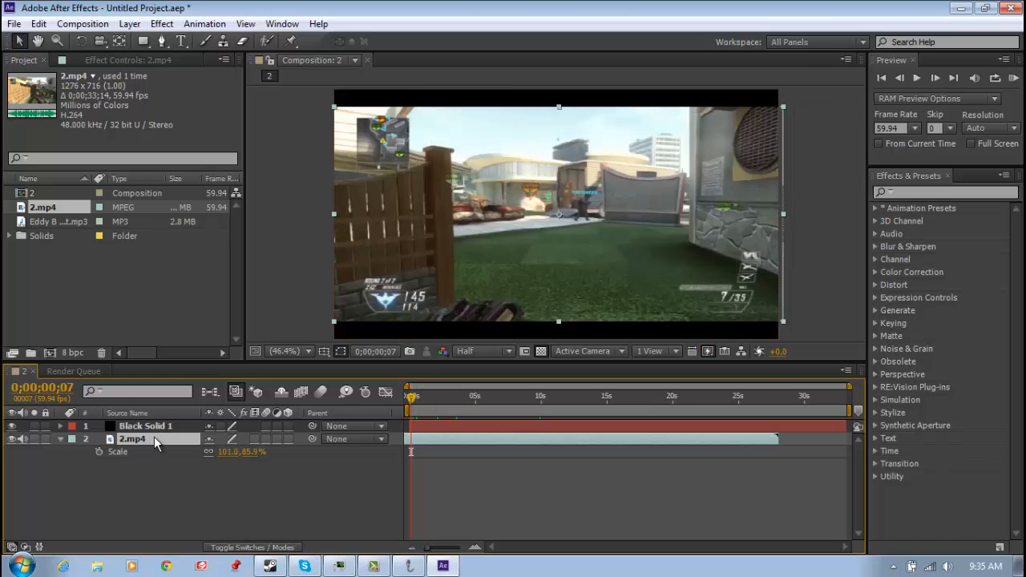
pyautogui.press('s')
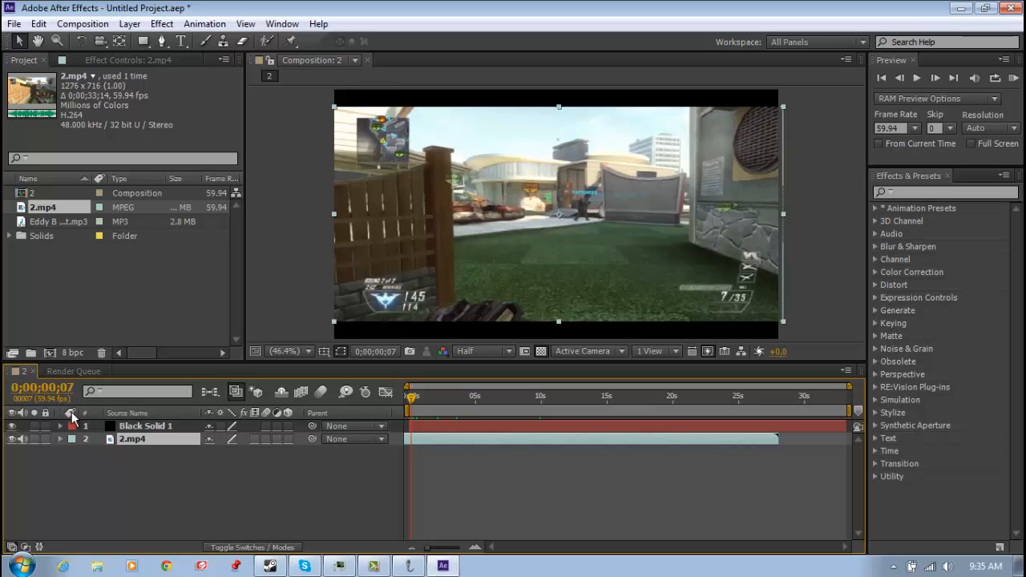
pyautogui.click(118, 430)
pyautogui.click(120, 439)
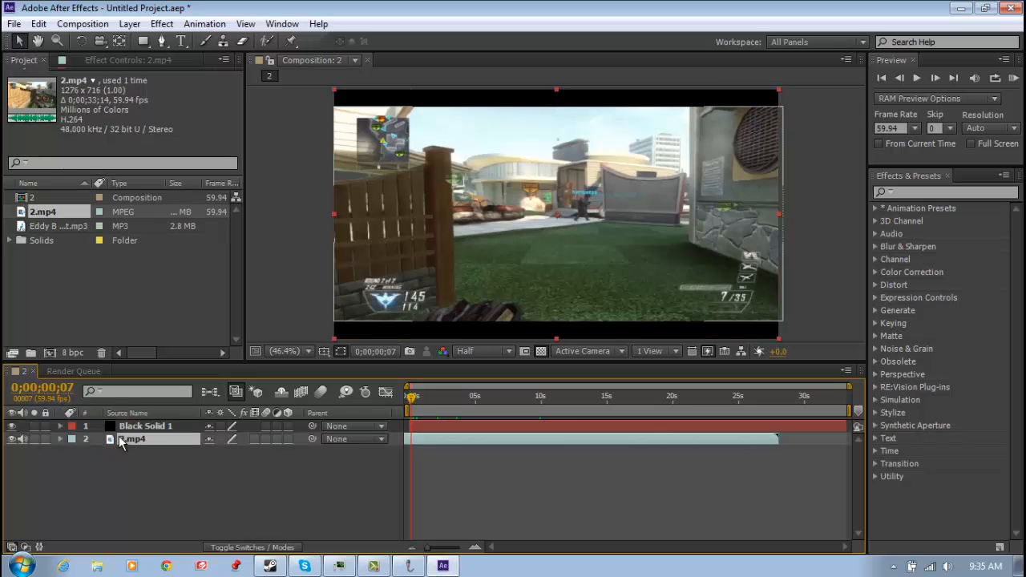
pyautogui.moveTo(78, 227); pyautogui.dragTo(99, 485)
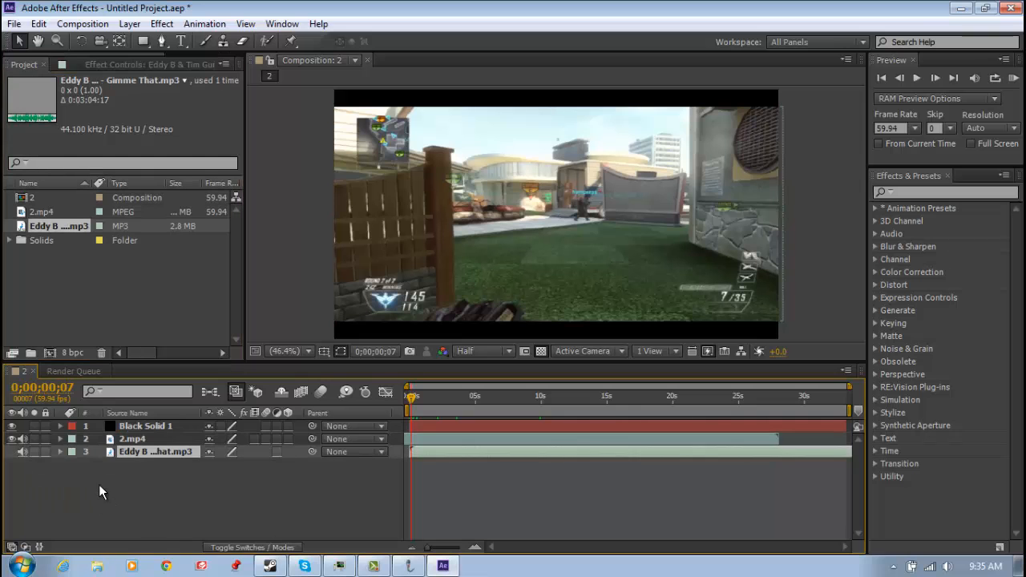
# Reveal the 2.mp4 layer's Opacity and set a starting keyframe of 0% at 0;00;00;00
pyautogui.click(124, 440)
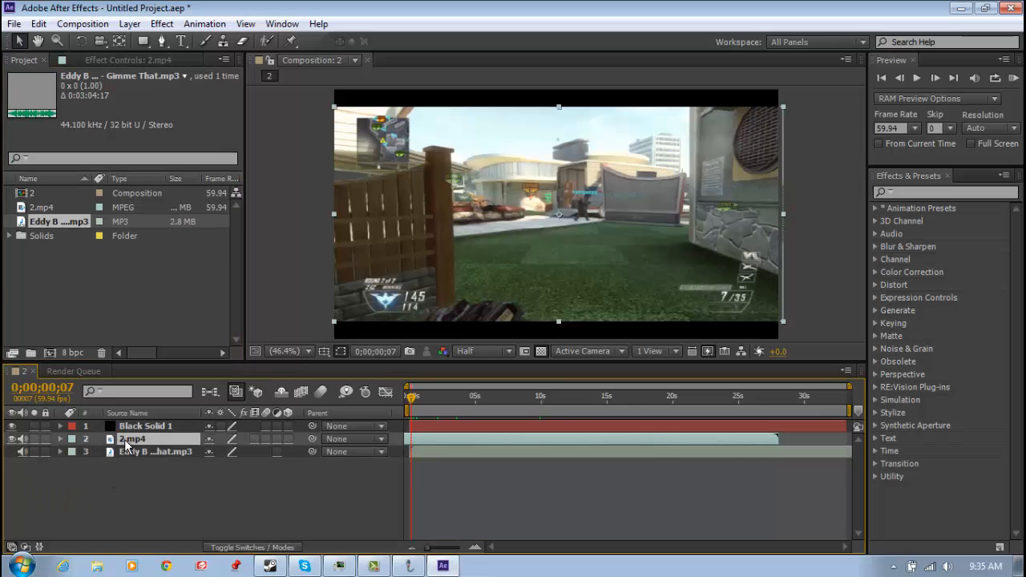
pyautogui.press('t')
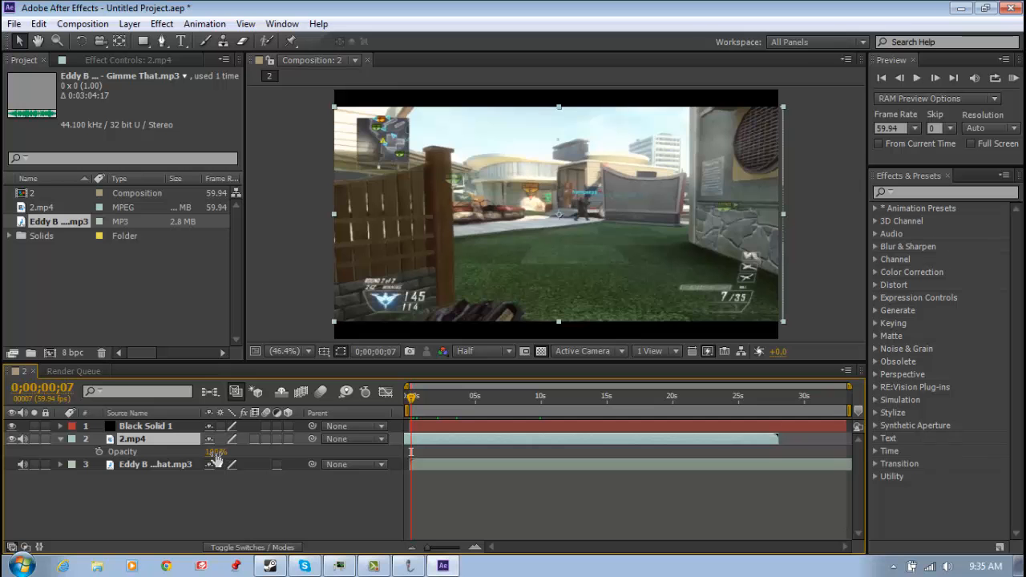
pyautogui.moveTo(217, 461); pyautogui.dragTo(332, 452)
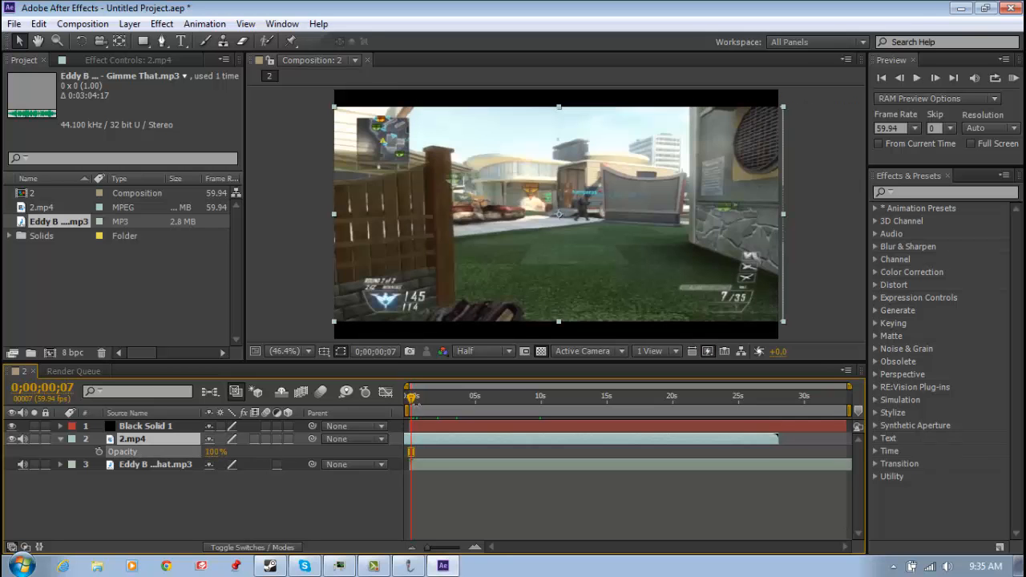
pyautogui.click(409, 399)
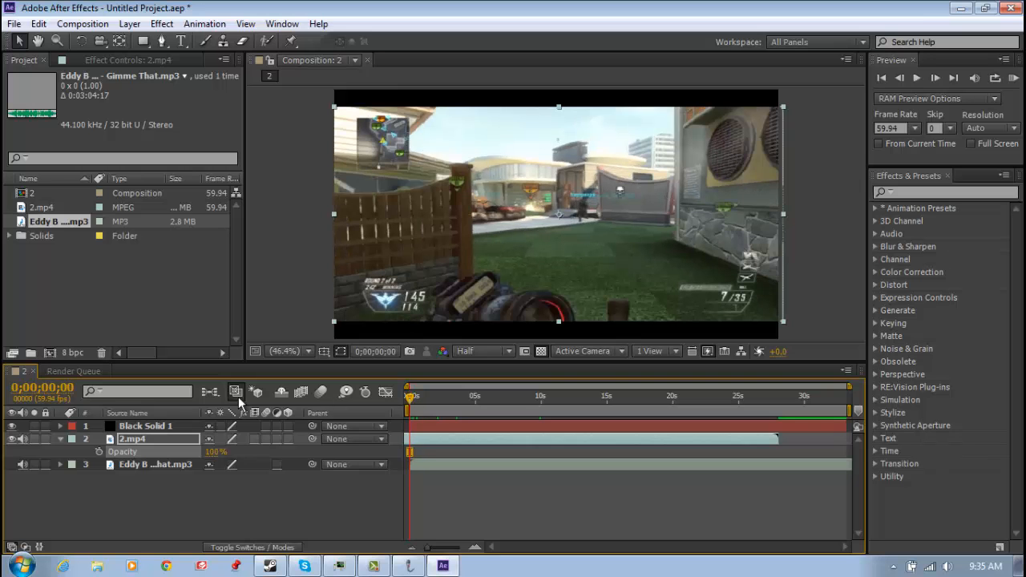
pyautogui.click(98, 451)
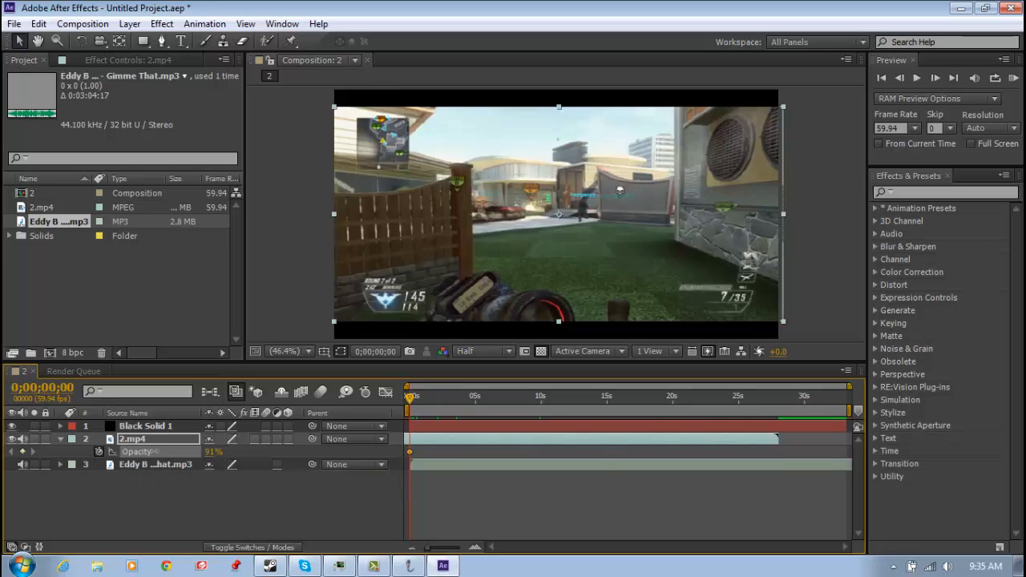
pyautogui.moveTo(214, 451); pyautogui.dragTo(81, 453)
# Add a 100% Opacity keyframe to 2.mp4 at 0;00;02;20 and check the fade-in from the start
pyautogui.moveTo(410, 396); pyautogui.dragTo(440, 398)
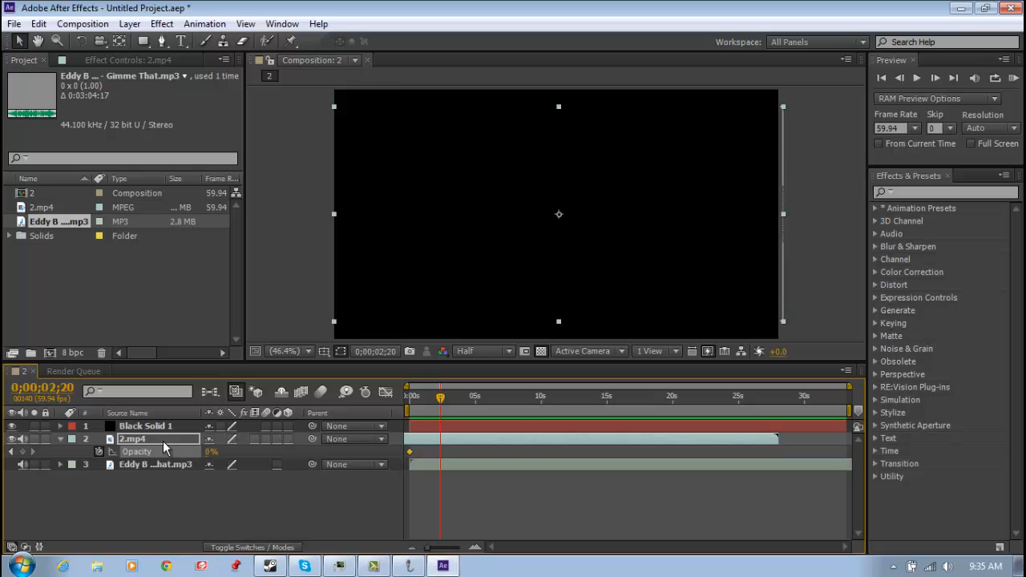
pyautogui.moveTo(206, 459); pyautogui.dragTo(186, 465)
pyautogui.moveTo(796, 450); pyautogui.dragTo(797, 451)
pyautogui.click(439, 397)
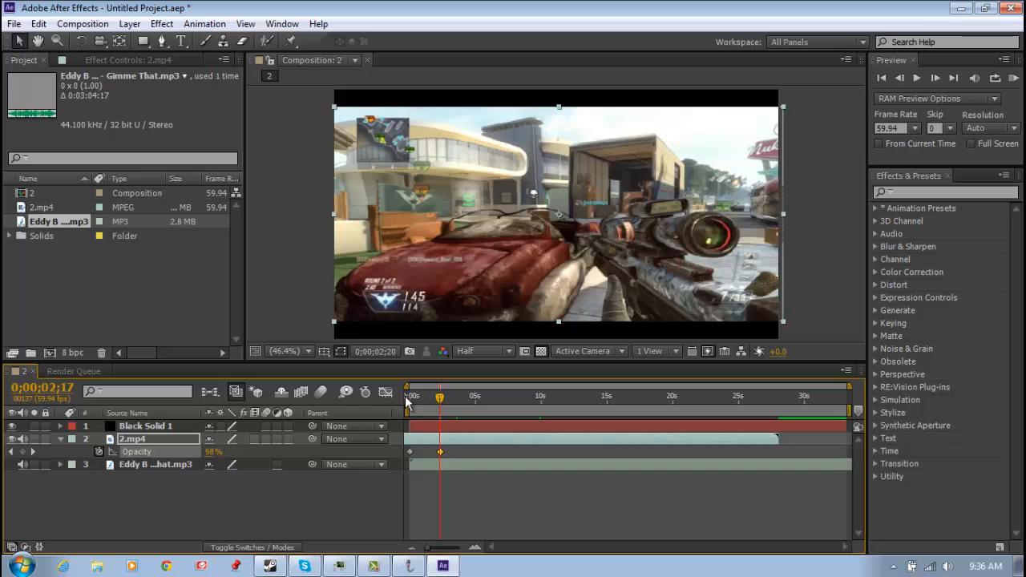
pyautogui.click(399, 397)
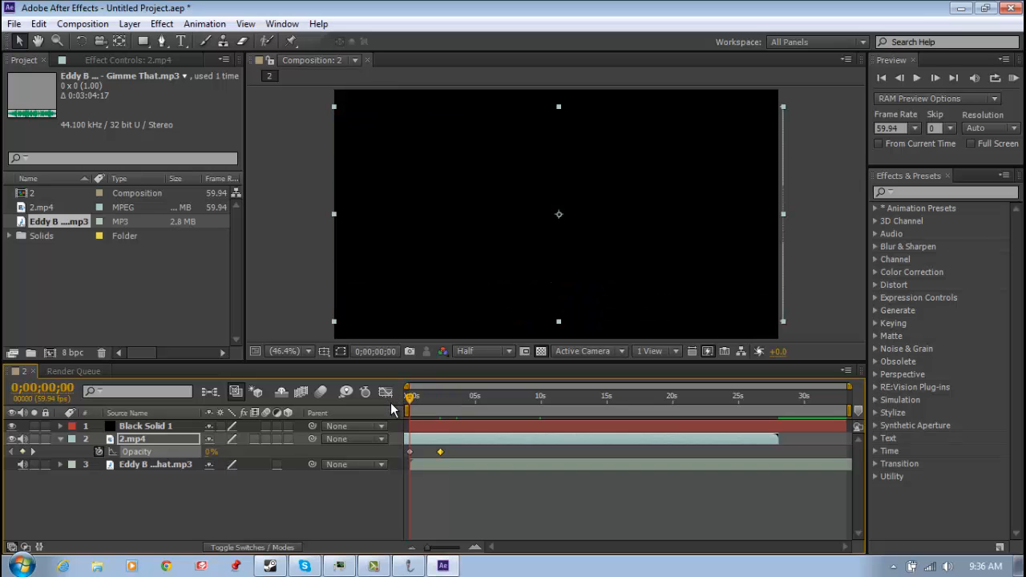
pyautogui.moveTo(401, 402); pyautogui.dragTo(433, 408)
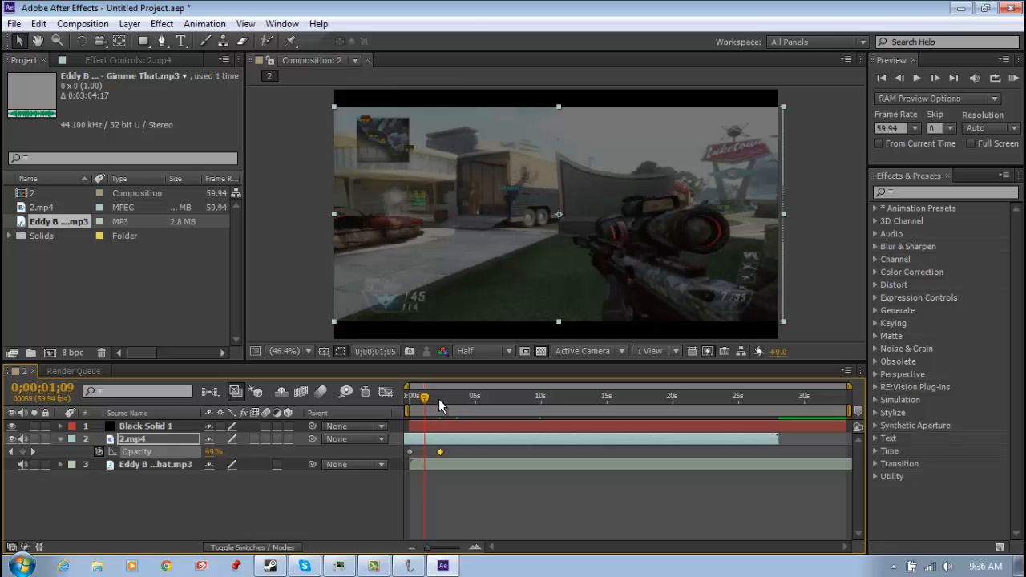
# Reveal the music layer's Audio Levels and set a starting keyframe of -48 dB at 0;00;00;00
pyautogui.click(144, 465)
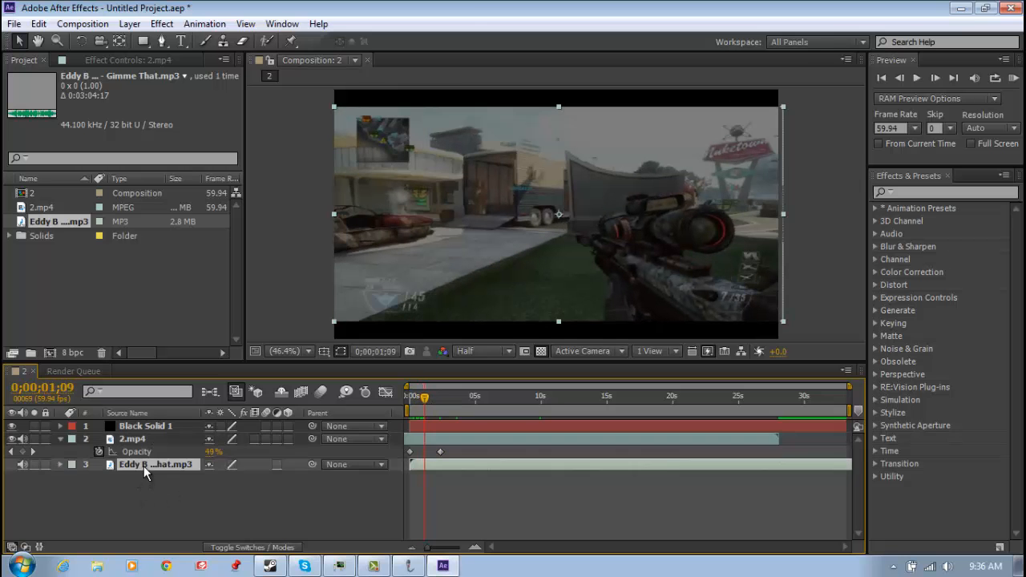
pyautogui.click(58, 465)
pyautogui.click(72, 477)
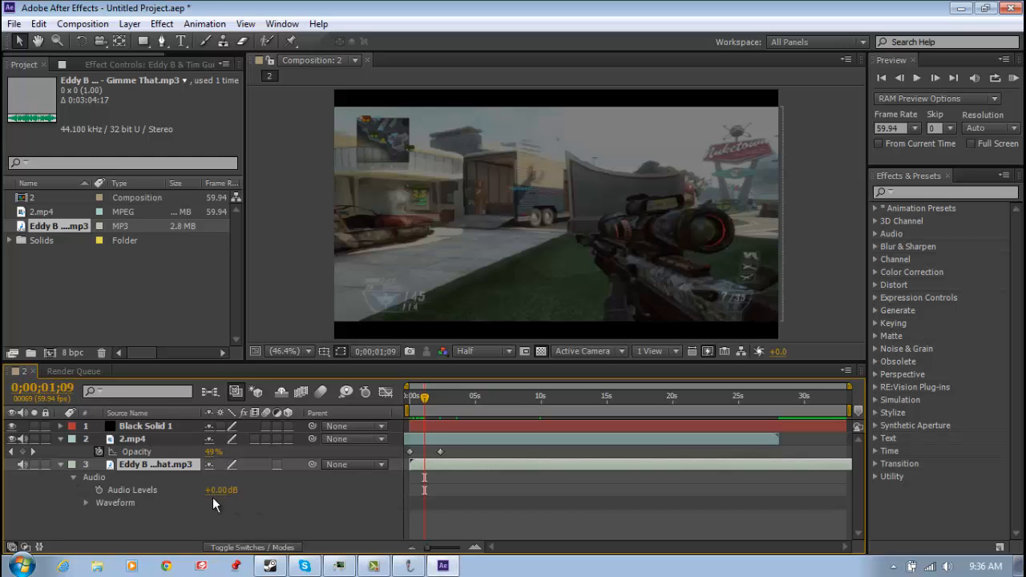
pyautogui.moveTo(425, 396); pyautogui.dragTo(406, 405)
pyautogui.click(99, 491)
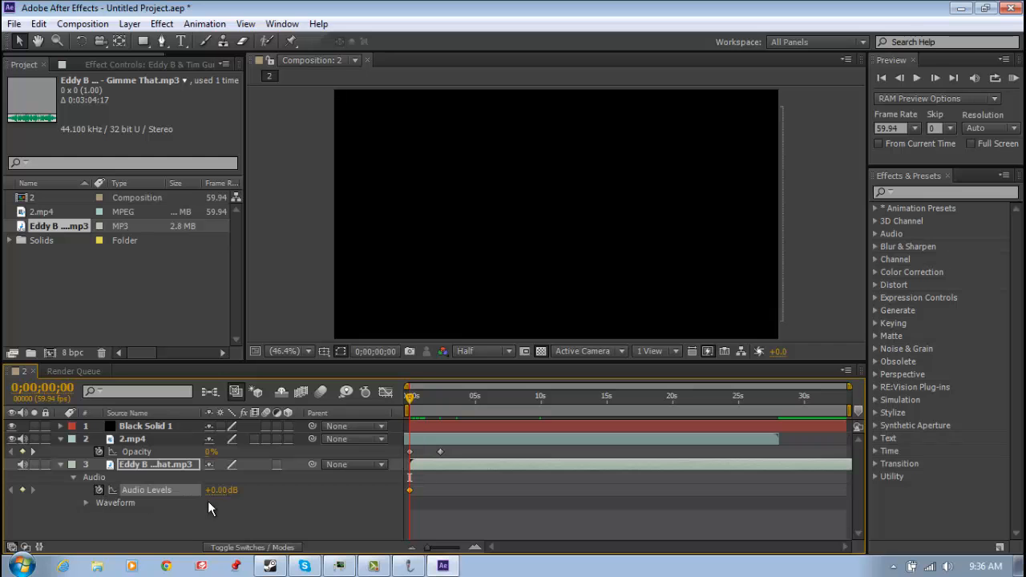
pyautogui.moveTo(221, 490); pyautogui.dragTo(137, 497)
# Add an Audio Levels keyframe of 0 dB to the music layer at 0;00;02;27
pyautogui.moveTo(409, 406); pyautogui.dragTo(439, 401)
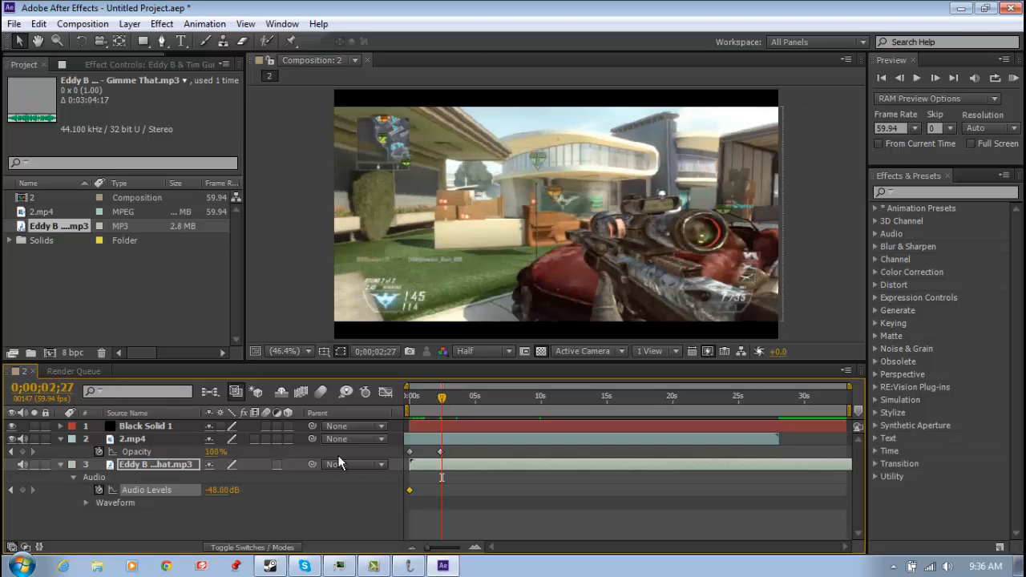
pyautogui.click(218, 490)
pyautogui.write('0')
pyautogui.press('Return')
pyautogui.moveTo(441, 398); pyautogui.dragTo(391, 407)
# Toggle the music layer's audio properties, then leave them and the 2.mp4 layer's Opacity collapsed in the timeline
pyautogui.press('l')
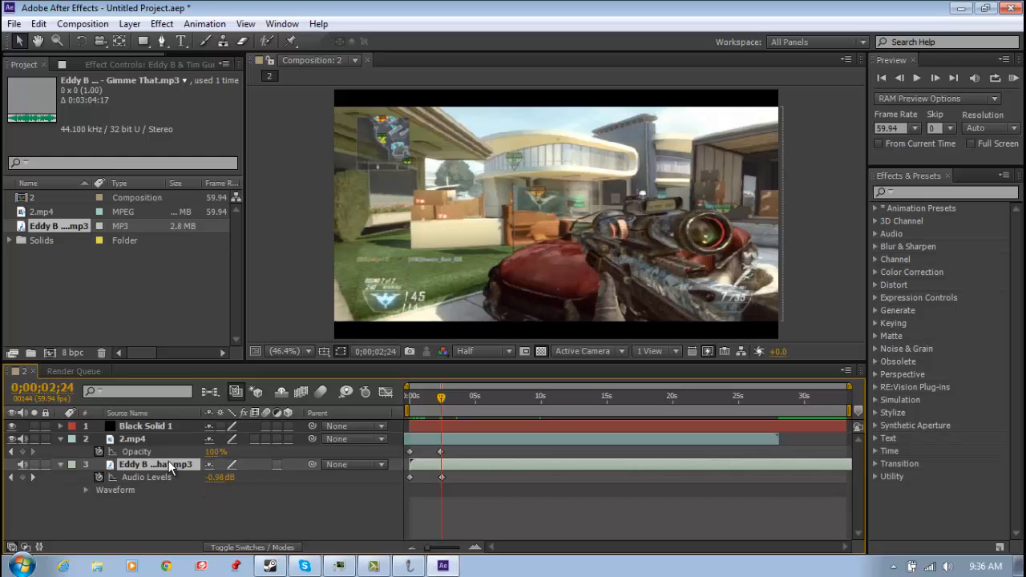
pyautogui.press('l')
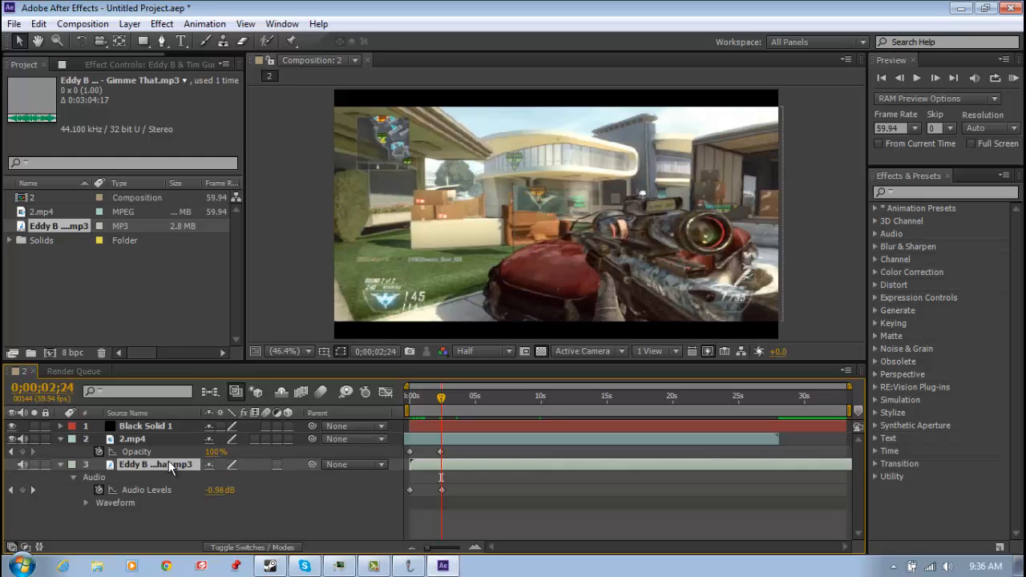
pyautogui.press('l')
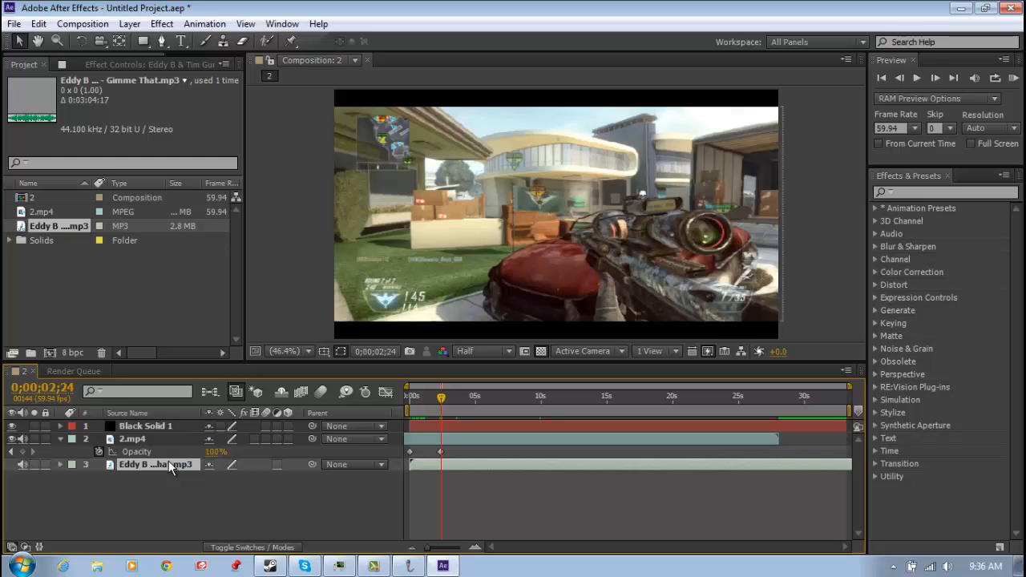
pyautogui.press('l')
pyautogui.press('l')
pyautogui.press('l')
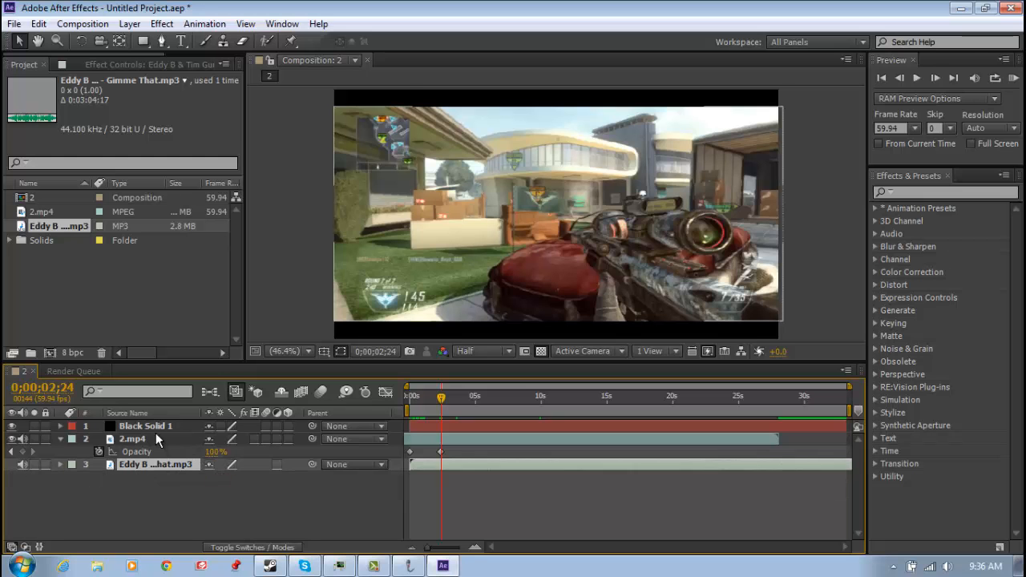
pyautogui.click(156, 429)
pyautogui.click(157, 439)
pyautogui.press('t')
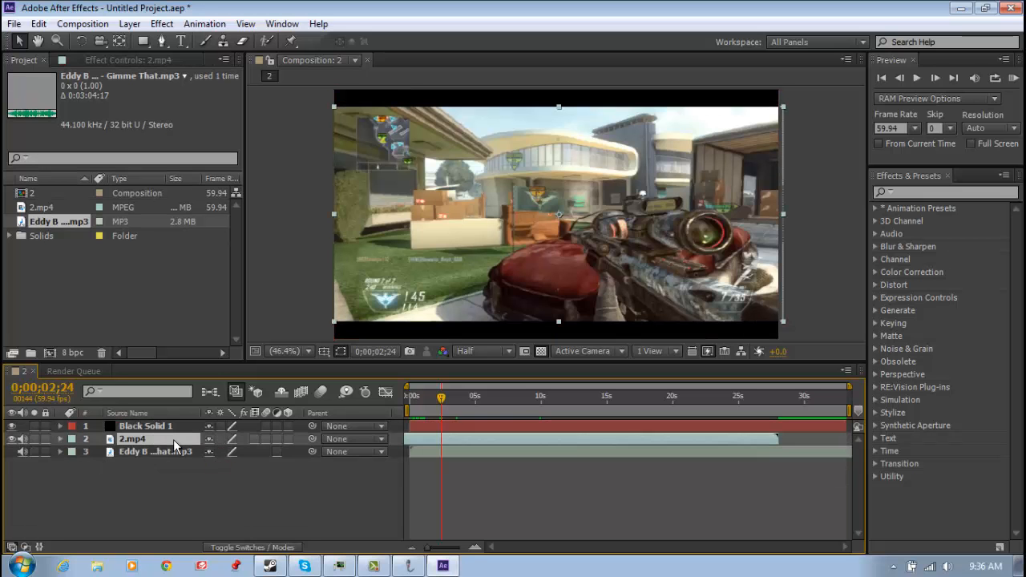
# Check the fade-in over the first few seconds and review the composition's settings without changing them
pyautogui.moveTo(441, 396)
pyautogui.mouseDown()
pyautogui.moveTo(404, 405)
pyautogui.moveTo(426, 397)
pyautogui.mouseUp()
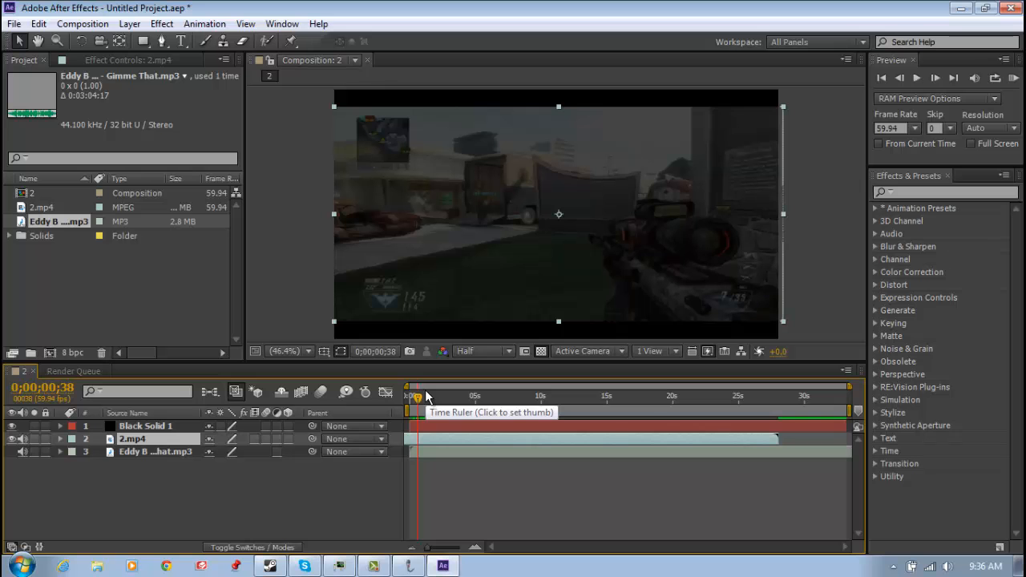
pyautogui.moveTo(447, 396)
pyautogui.mouseDown()
pyautogui.moveTo(471, 402)
pyautogui.moveTo(459, 401)
pyautogui.mouseUp()
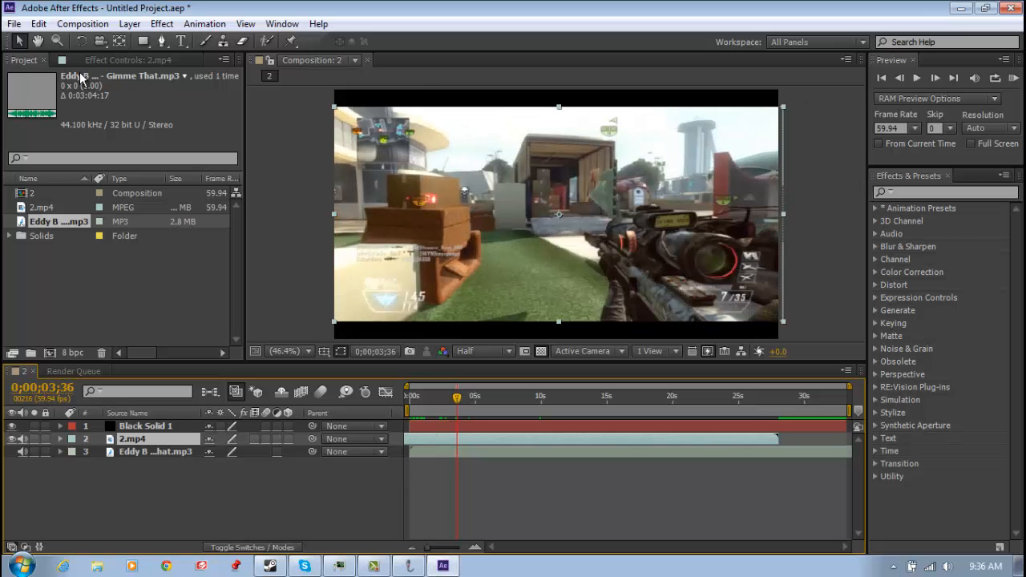
pyautogui.click(88, 24)
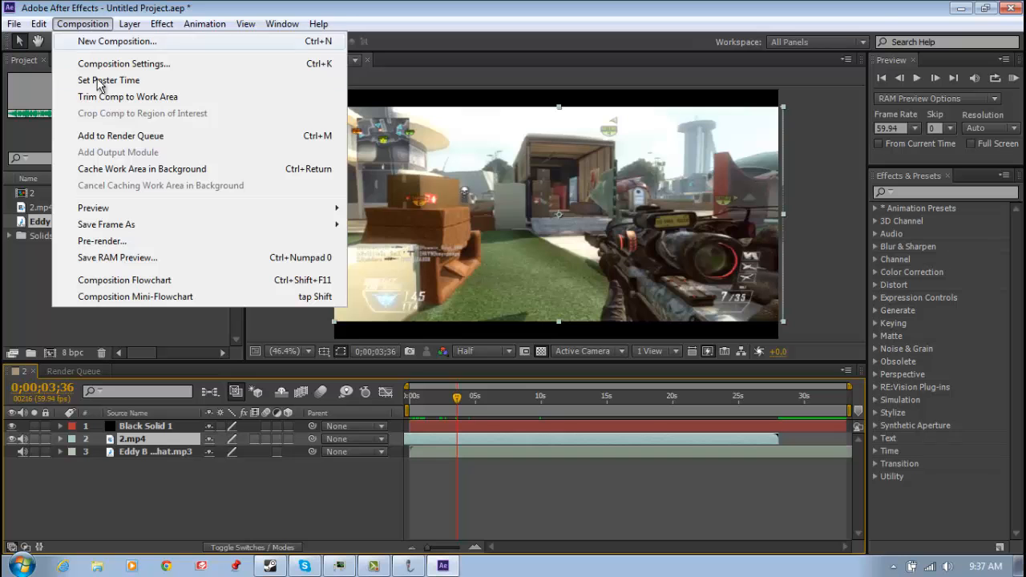
pyautogui.click(129, 63)
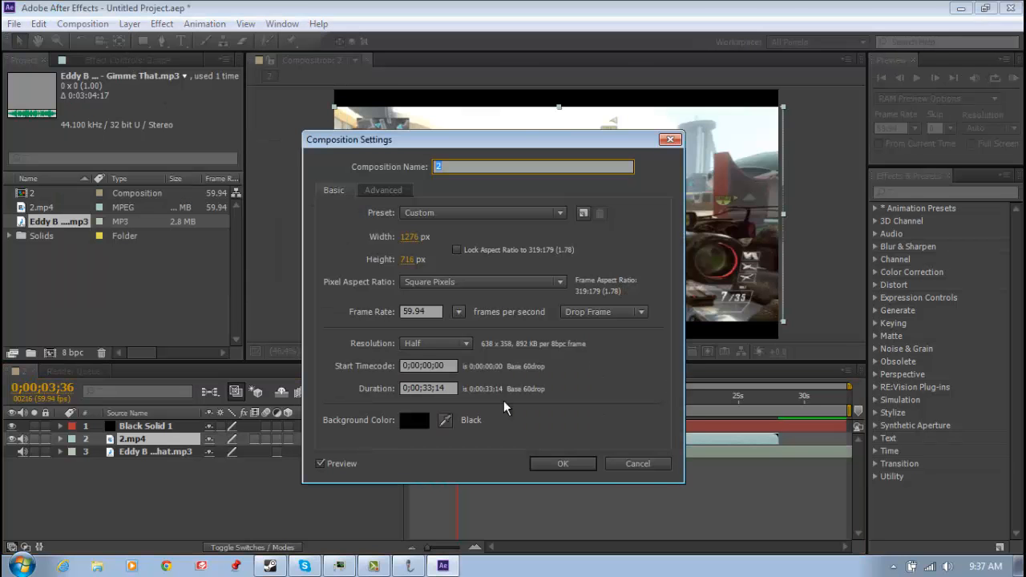
pyautogui.click(645, 464)
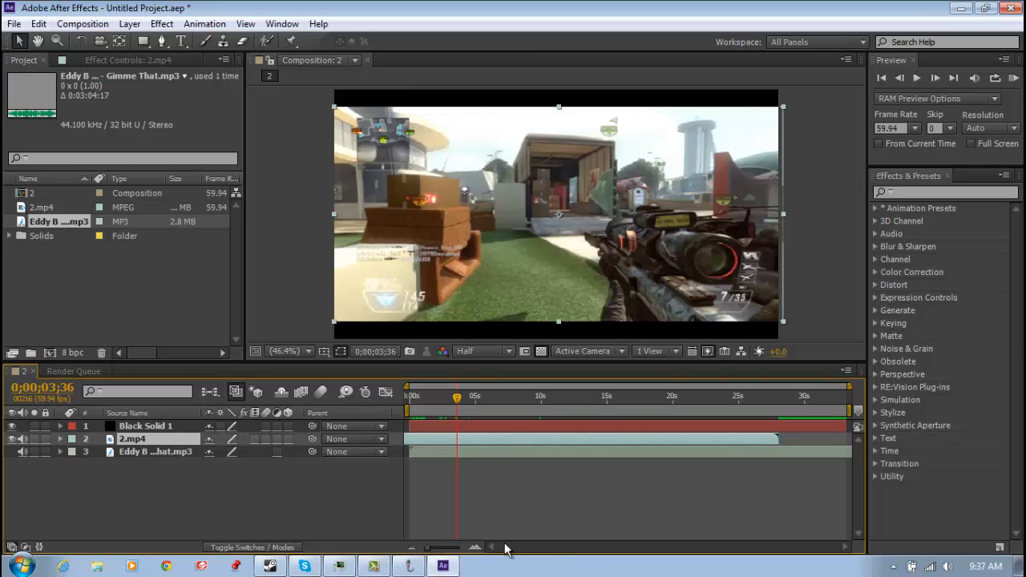
# Shorten the work area to end at about 10 seconds and add the composition to the render queue
pyautogui.click(542, 404)
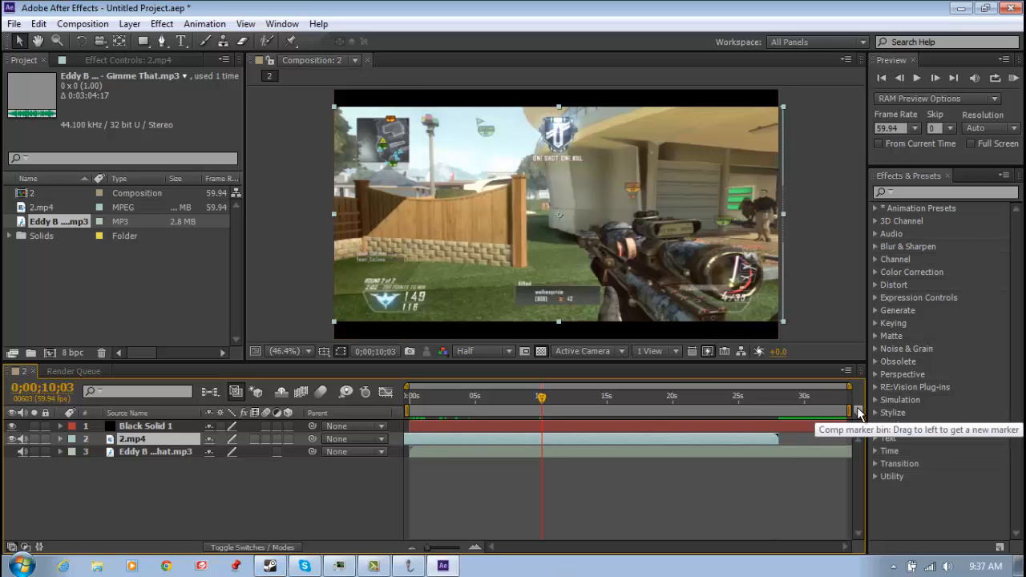
pyautogui.moveTo(851, 411)
pyautogui.mouseDown()
pyautogui.moveTo(545, 425)
pyautogui.moveTo(552, 403)
pyautogui.moveTo(527, 401)
pyautogui.mouseUp()
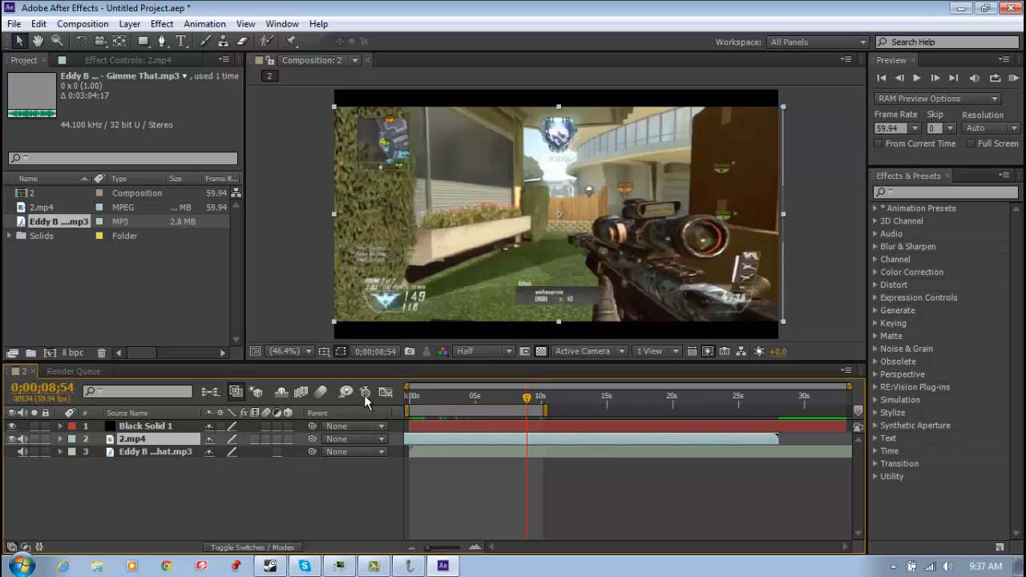
pyautogui.click(92, 23)
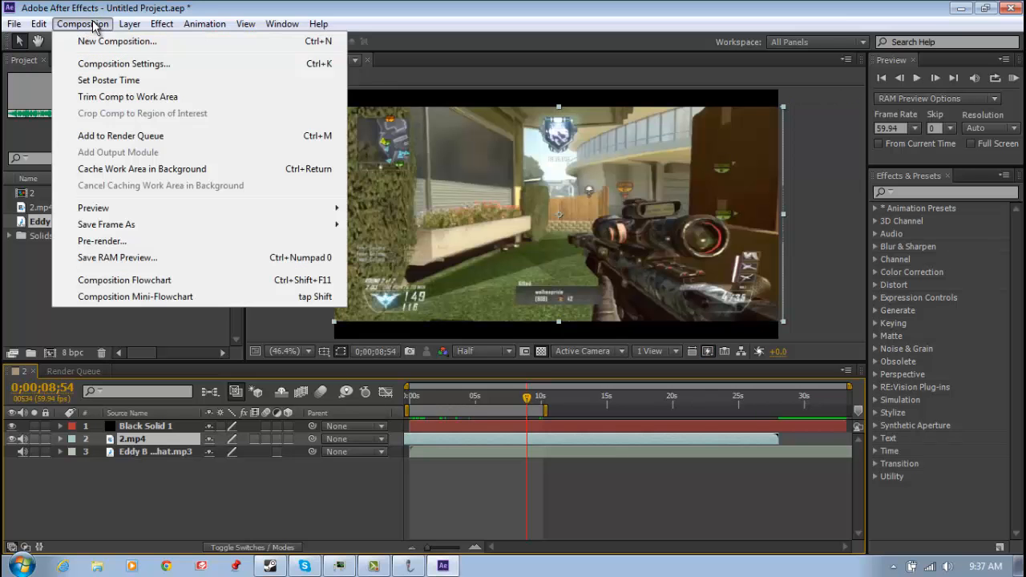
pyautogui.click(117, 138)
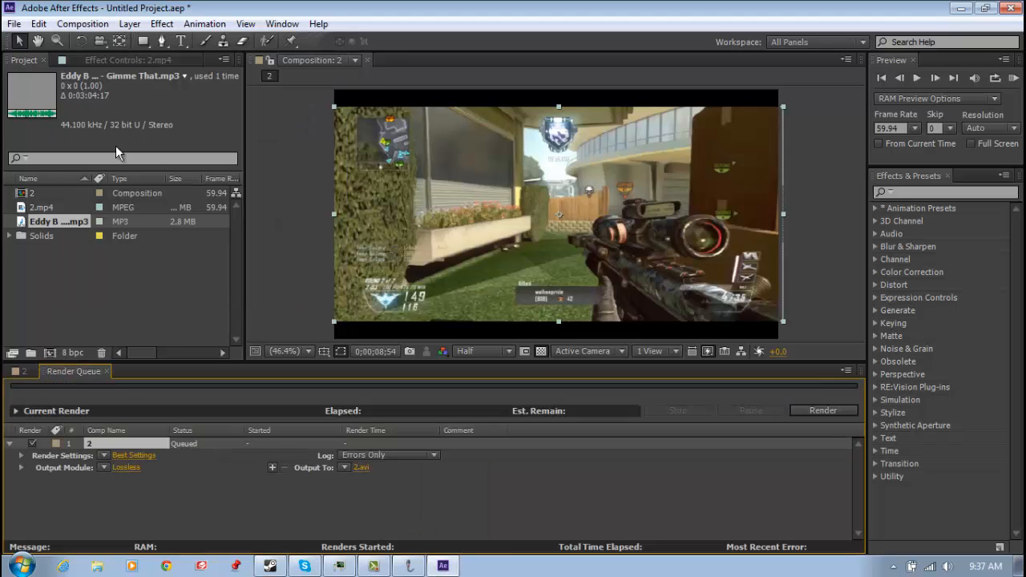
# Set the queued composition's render settings to Best quality and Full resolution
pyautogui.click(102, 456)
pyautogui.click(90, 529)
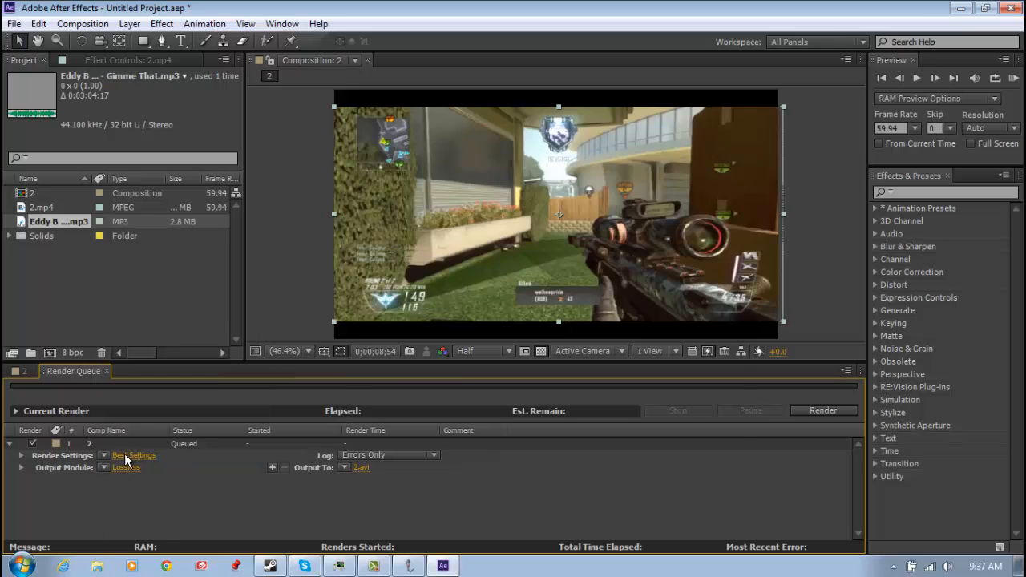
pyautogui.click(135, 455)
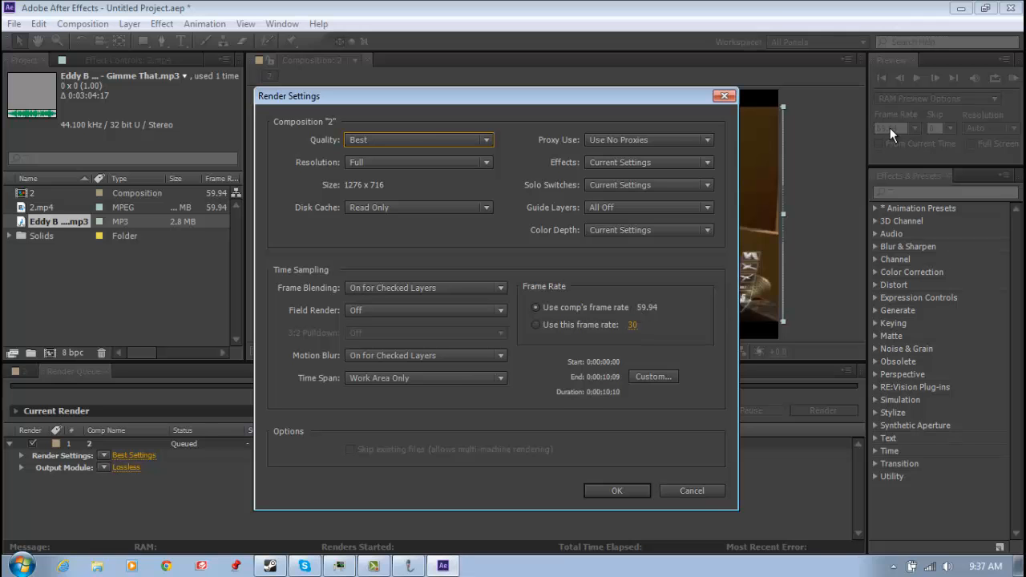
pyautogui.click(479, 141)
pyautogui.click(427, 185)
pyautogui.click(418, 165)
pyautogui.click(408, 193)
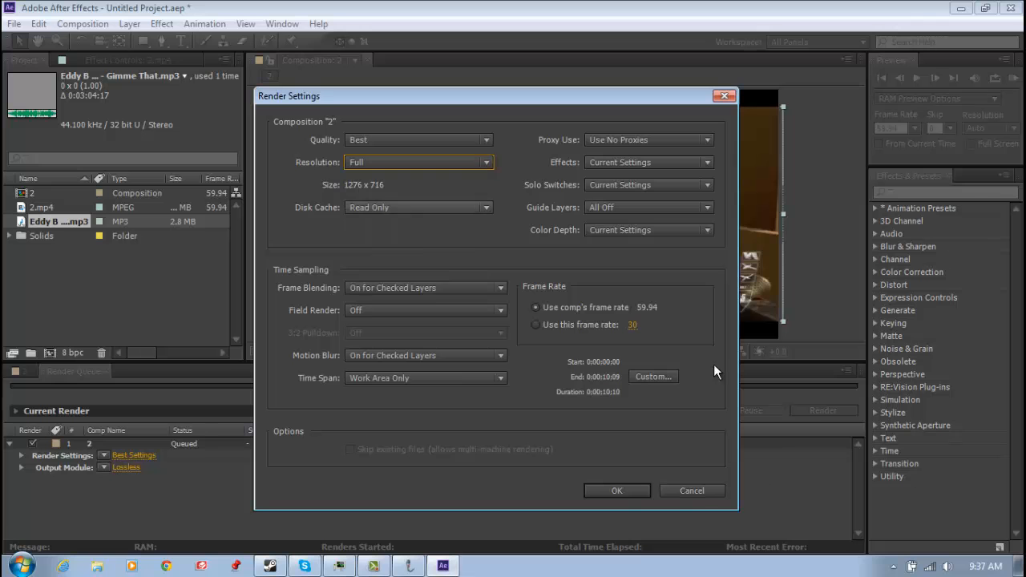
pyautogui.click(644, 489)
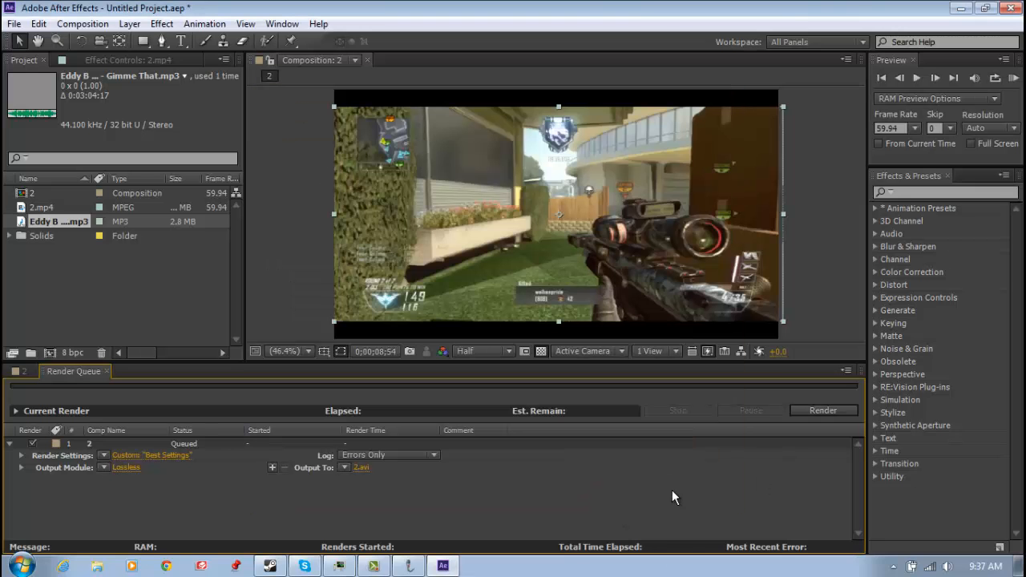
# Configure the output module for H.264 format, with source XMP metadata included and audio output enabled
pyautogui.click(122, 467)
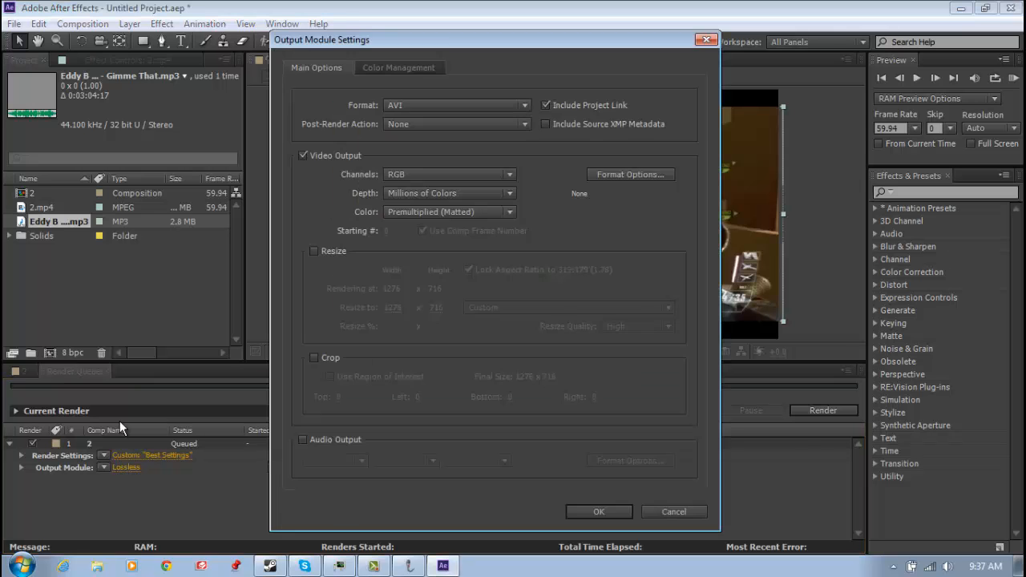
pyautogui.click(451, 104)
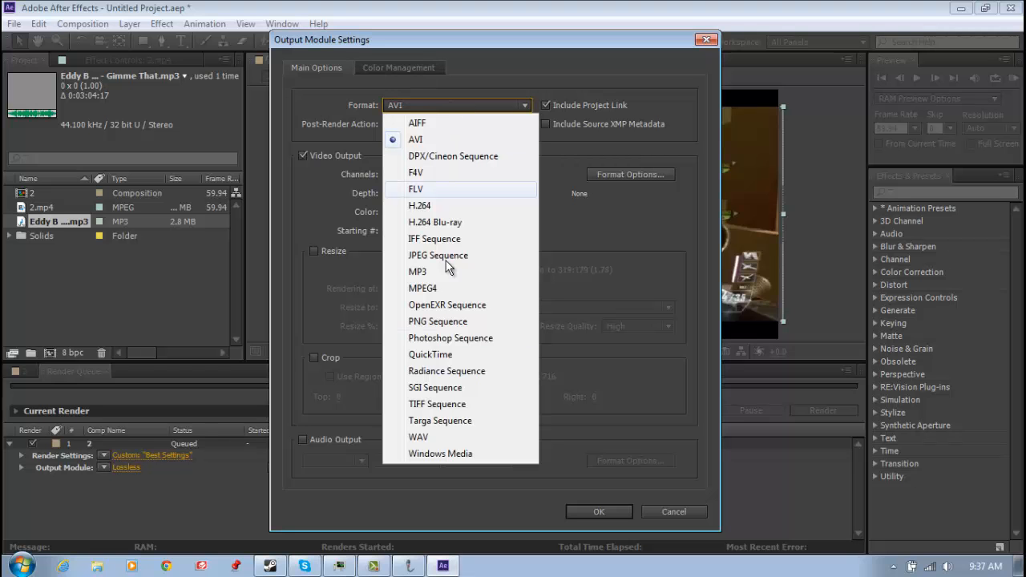
pyautogui.click(453, 206)
pyautogui.click(570, 126)
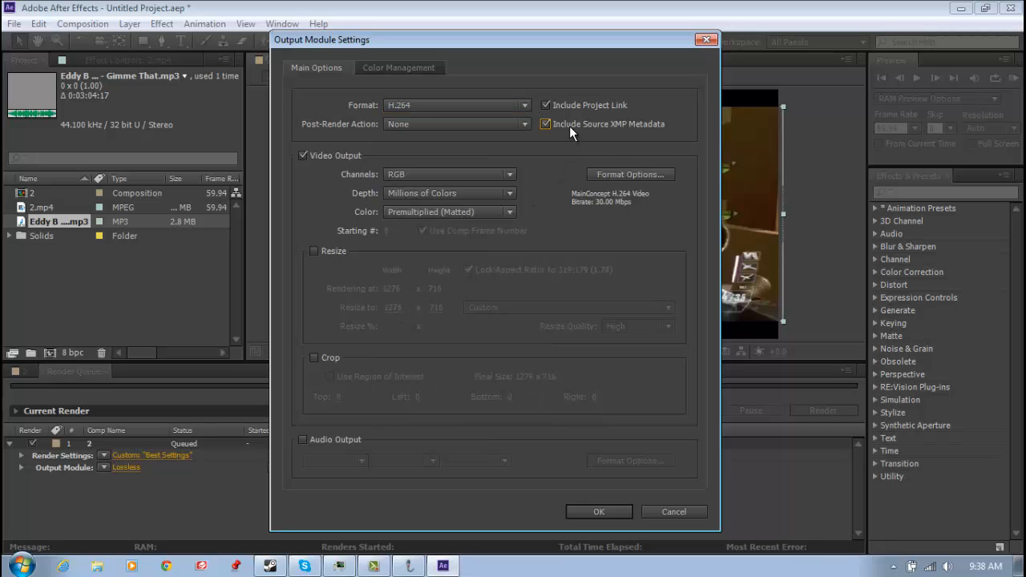
pyautogui.click(301, 441)
pyautogui.click(613, 509)
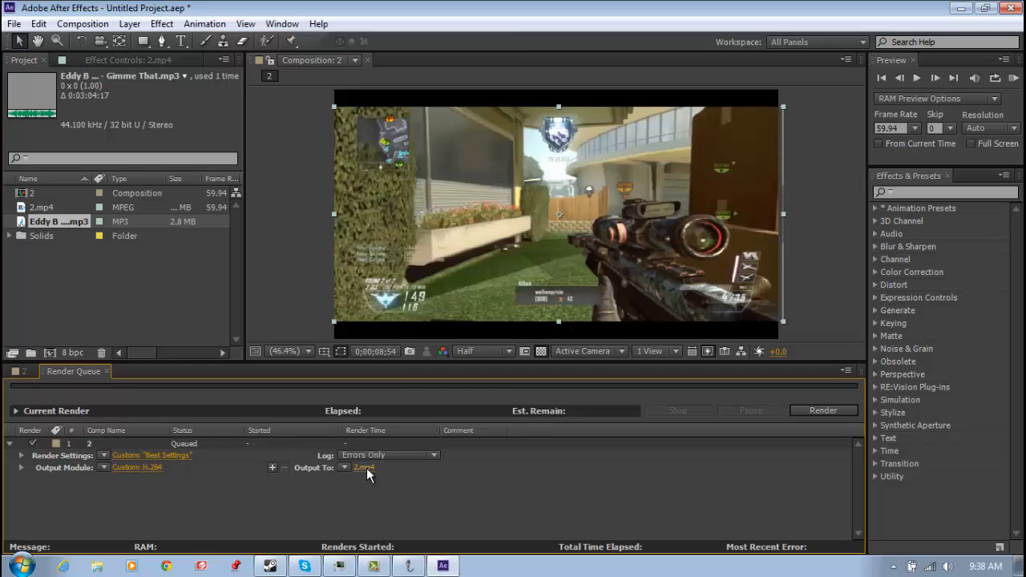
# Set the output file to "beginers tut for outube" in the Documents library and start the render
pyautogui.click(365, 468)
pyautogui.moveTo(506, 200); pyautogui.dragTo(492, 200)
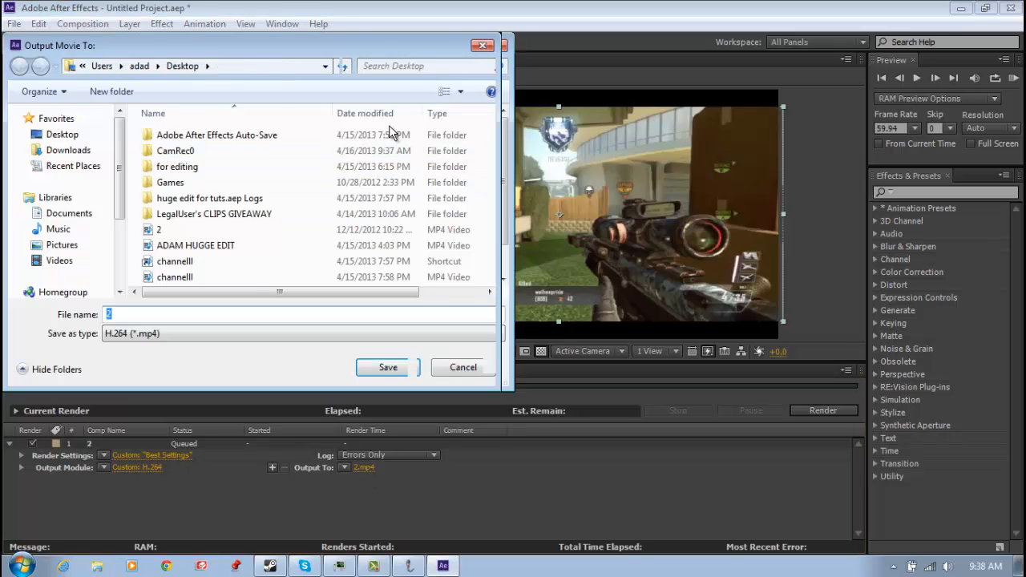
pyautogui.click(69, 213)
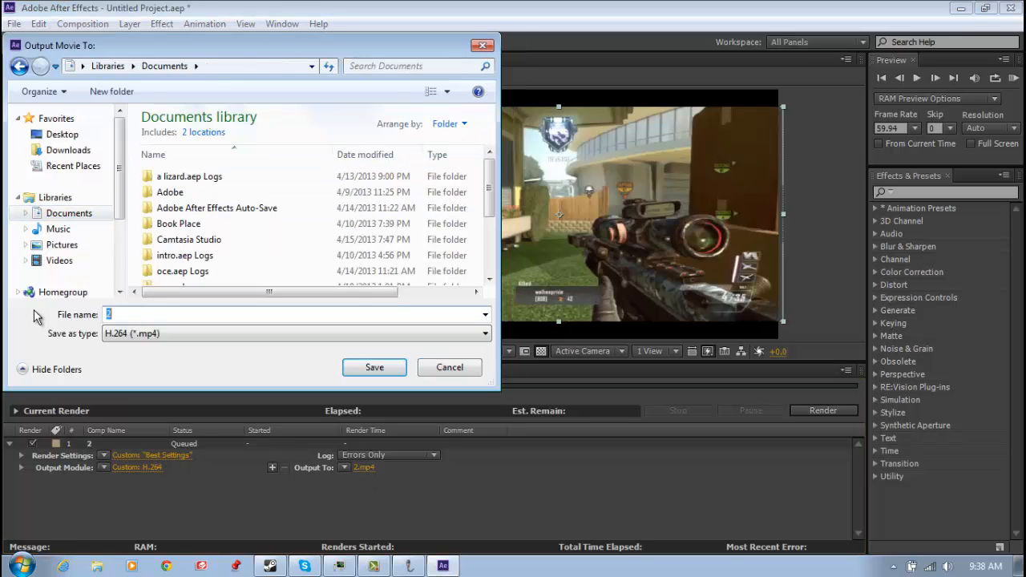
pyautogui.write('beginers tut for outube')
pyautogui.click(363, 366)
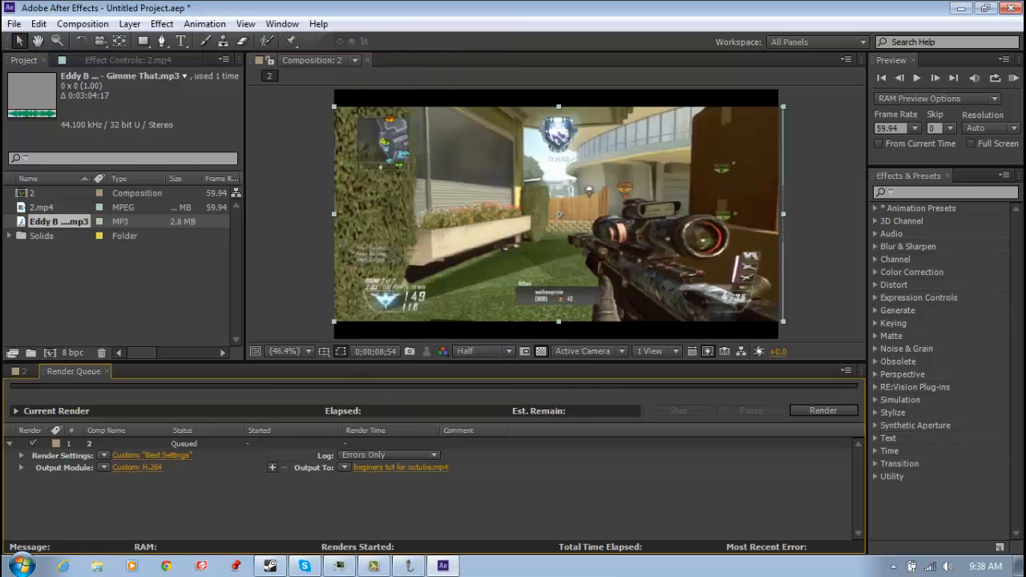
pyautogui.click(826, 411)
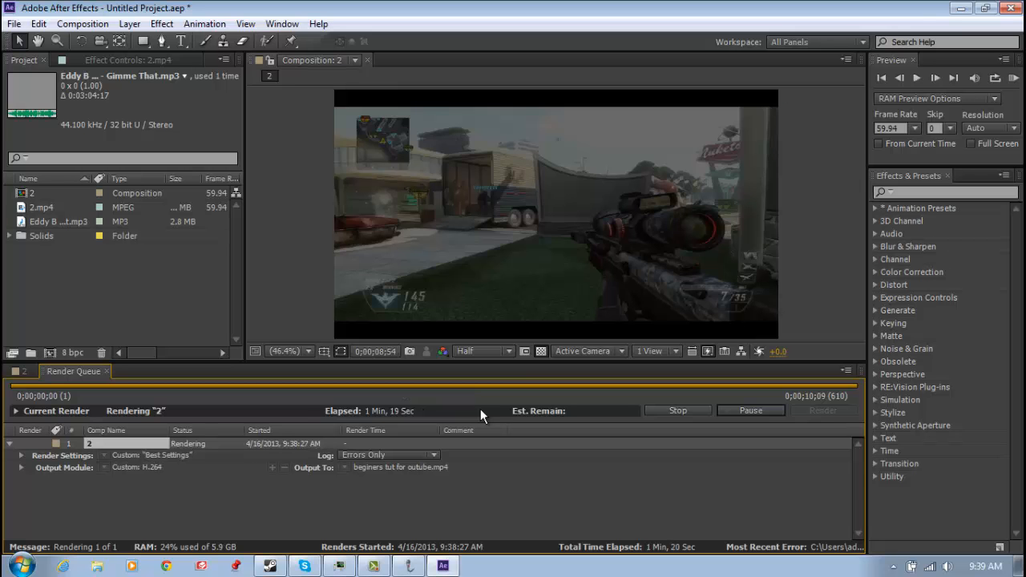
pyautogui.click(14, 24)
pyautogui.moveTo(48, 146)
pyautogui.click(327, 149)
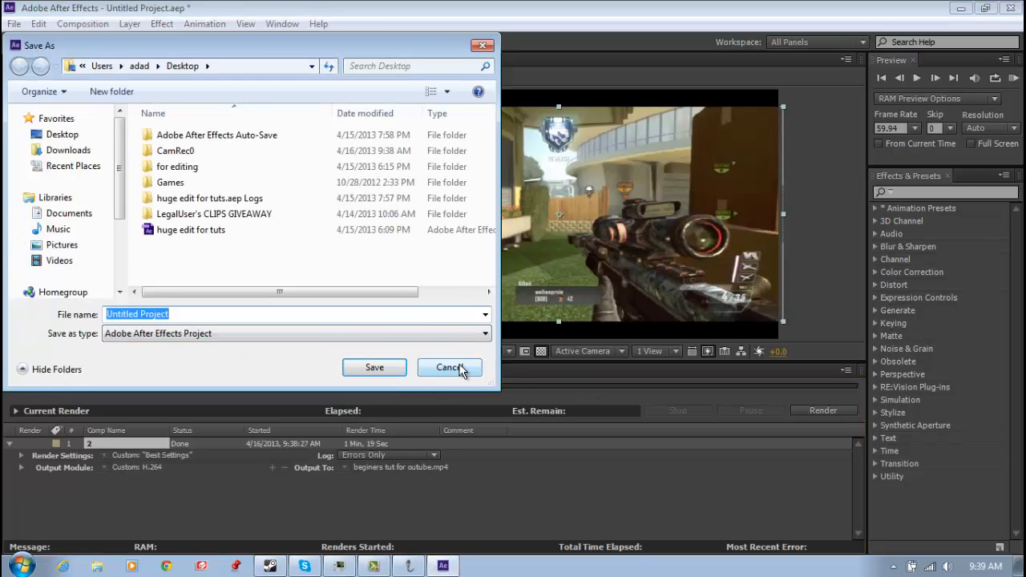
pyautogui.click(449, 367)
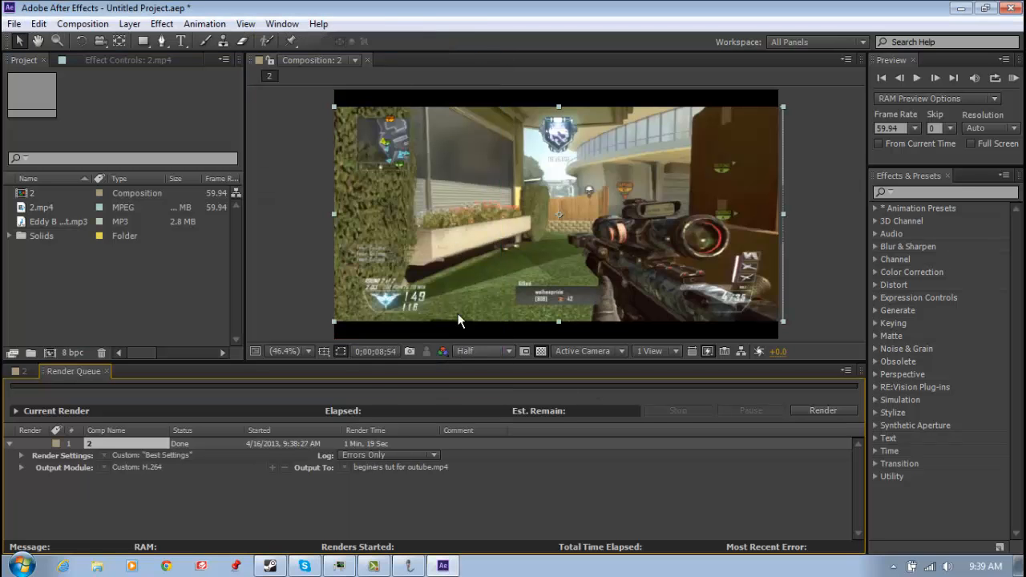
# Close After Effects without saving the project and open the Documents library in Windows Explorer
pyautogui.click(1012, 7)
pyautogui.click(540, 310)
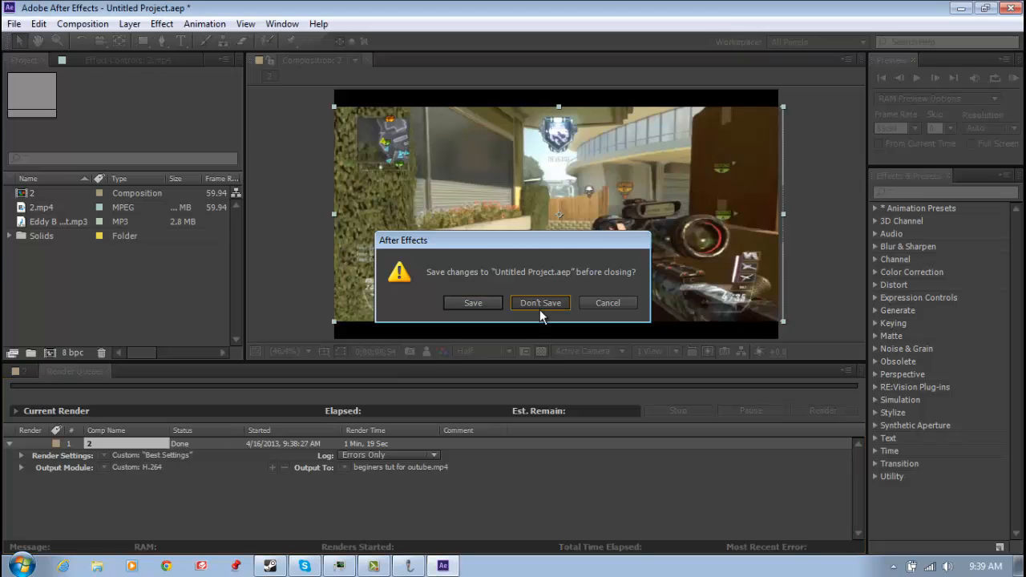
pyautogui.click(20, 566)
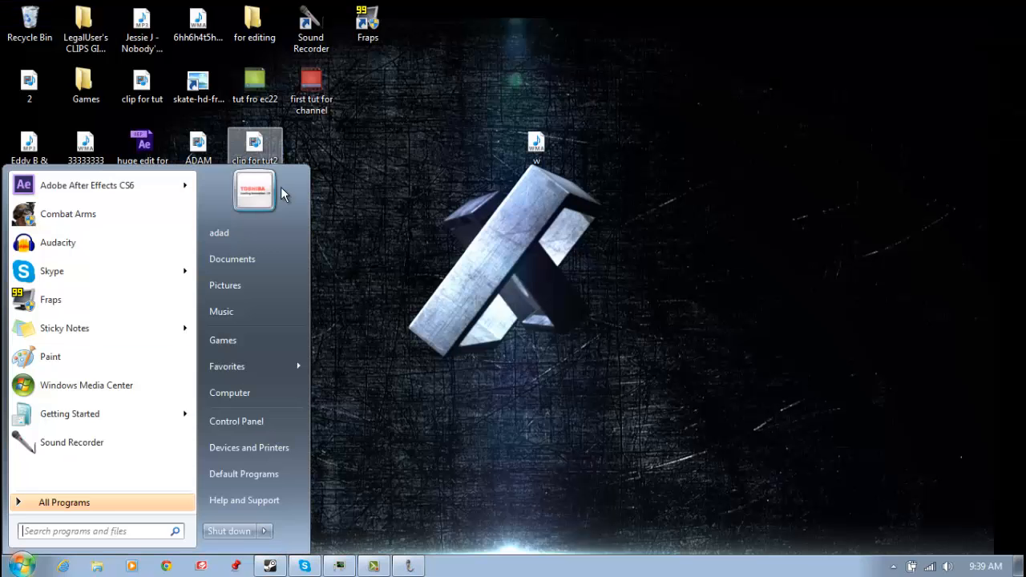
pyautogui.click(277, 197)
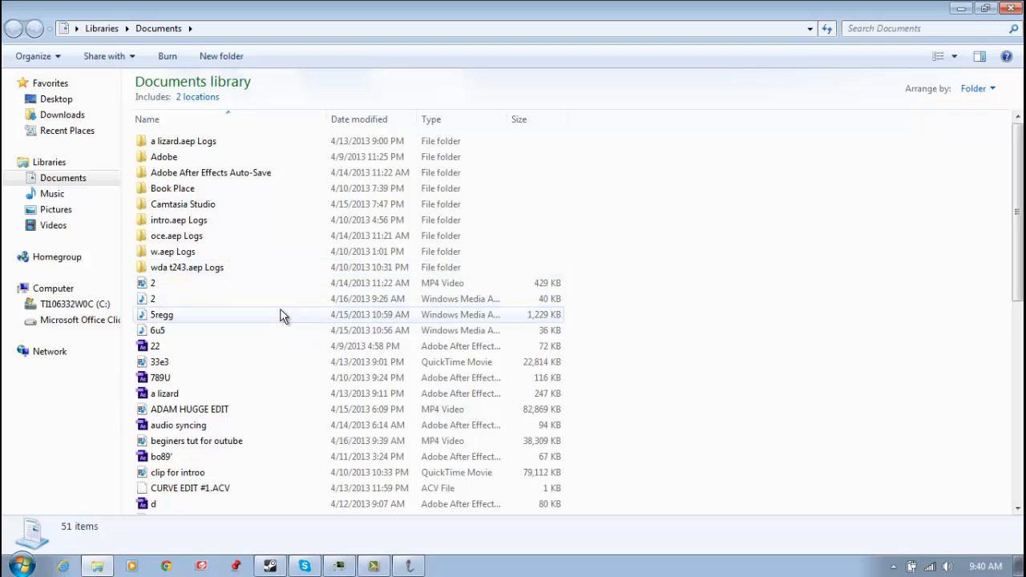
# Find the rendered "beginers tut for outube" video in the Documents library, play it twice and pause the second playback
pyautogui.scroll(-2, 281, 314)
pyautogui.scroll(-4, 249, 374)
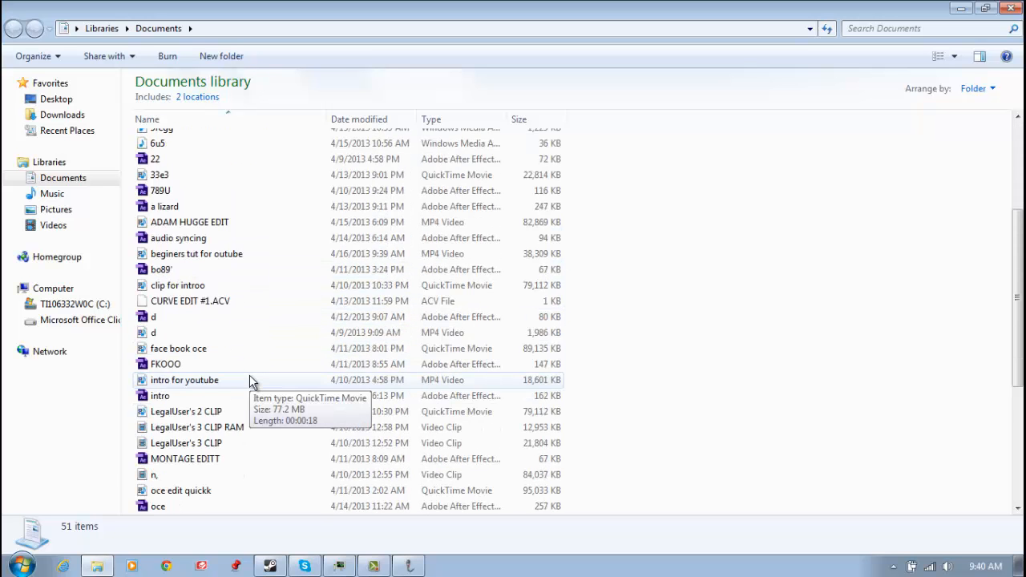
pyautogui.scroll(-3, 254, 374)
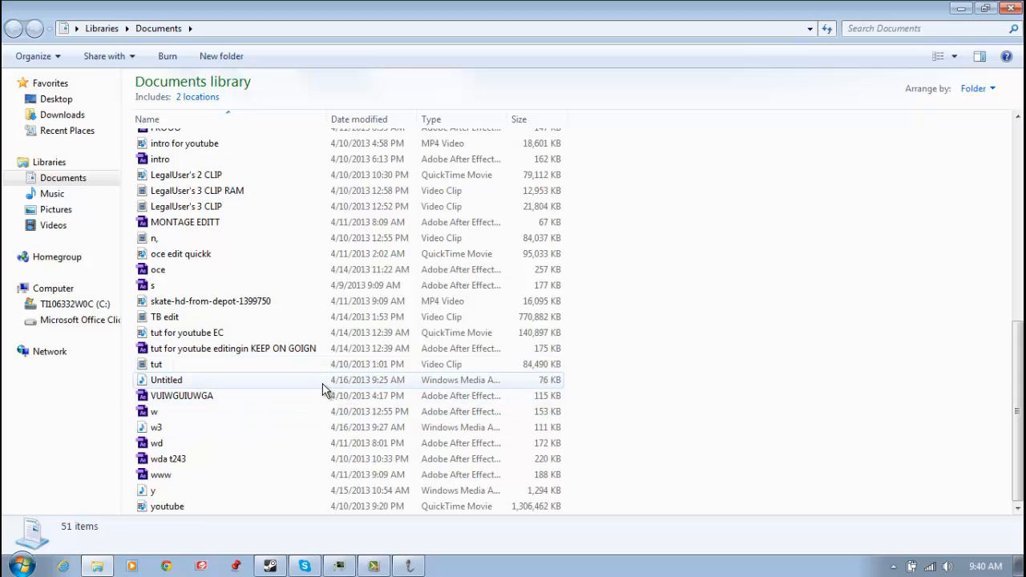
pyautogui.scroll(2, 205, 385)
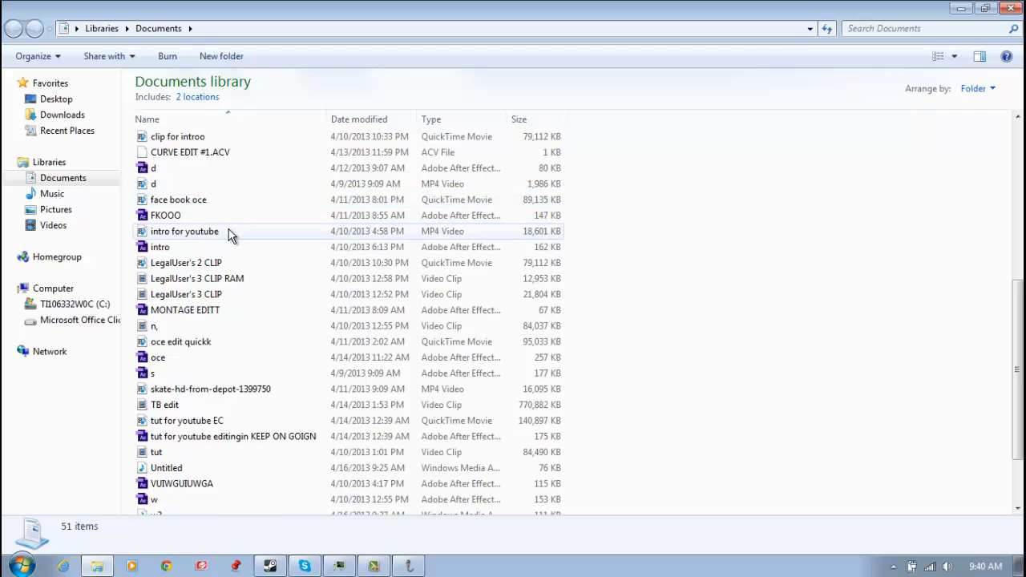
pyautogui.scroll(2, 230, 233)
pyautogui.scroll(1, 229, 232)
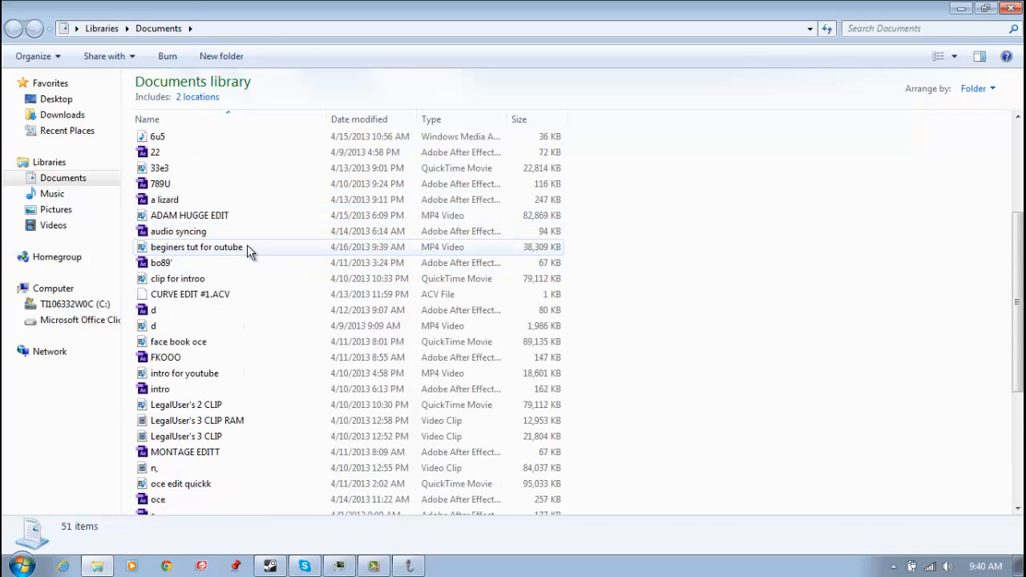
pyautogui.click(247, 247)
pyautogui.doubleClick(247, 247)
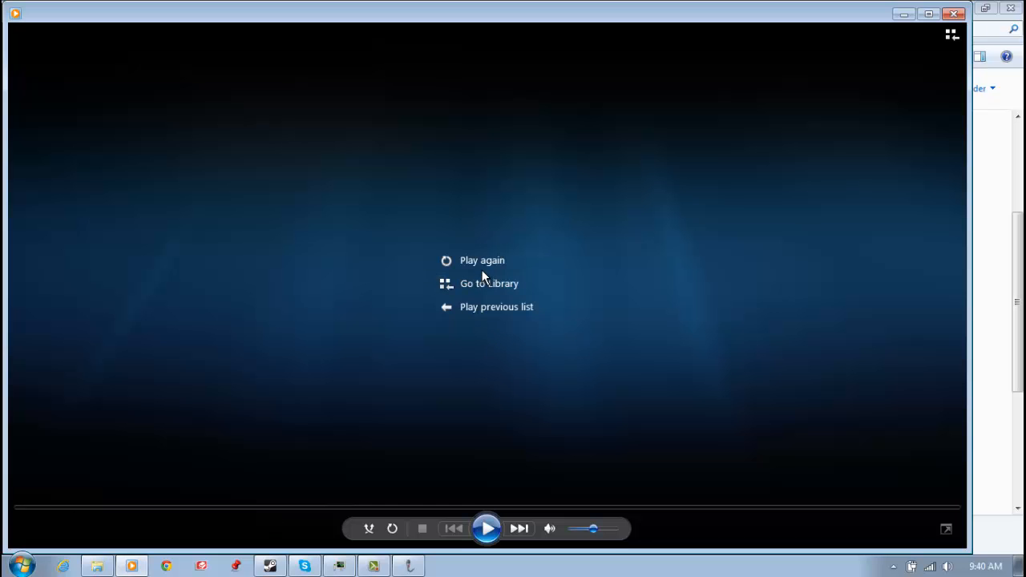
pyautogui.click(482, 261)
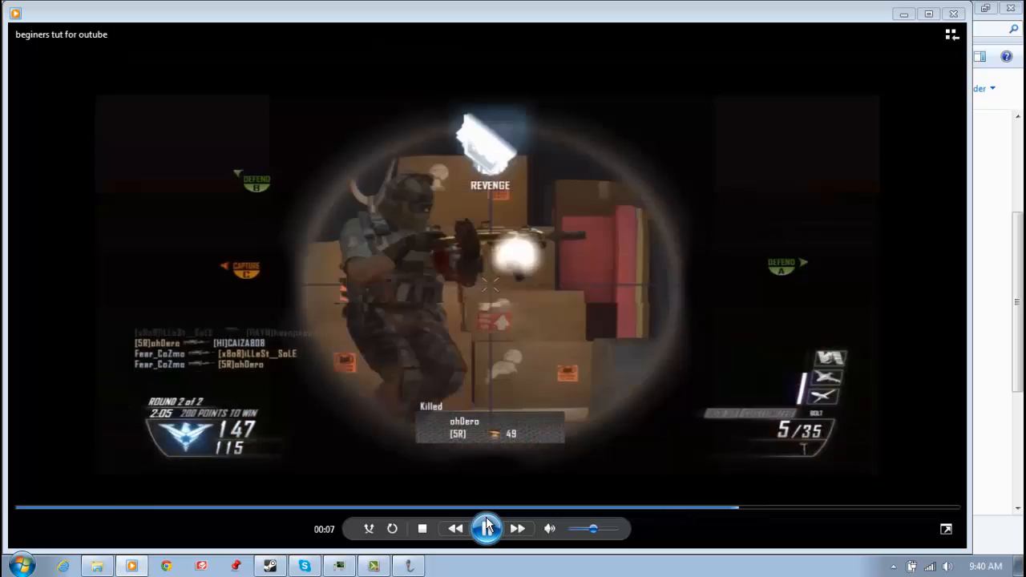
pyautogui.click(486, 526)
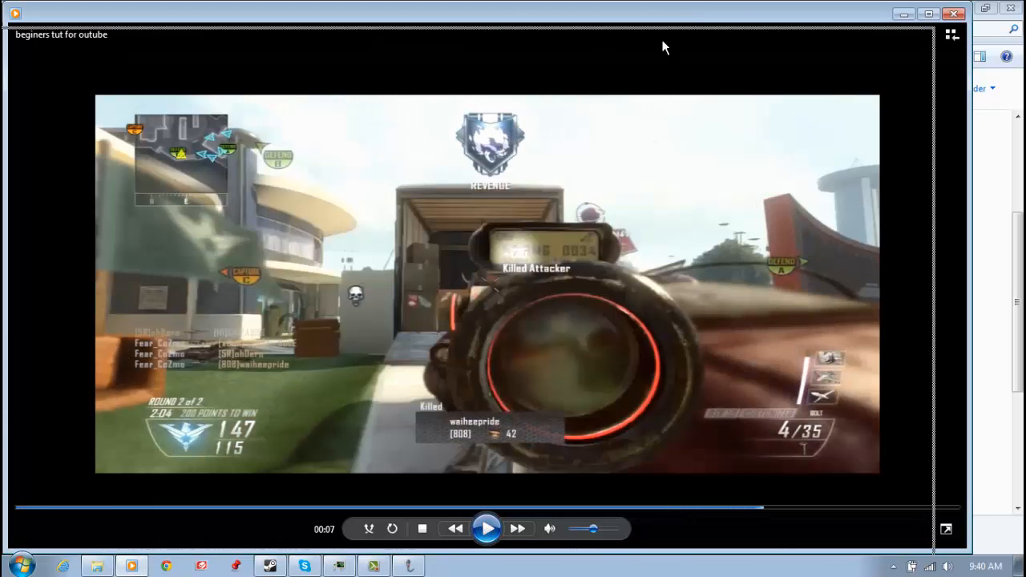
# Close the video player and the Documents window, and move the w audio file below AUDIOOOO on the desktop
pyautogui.moveTo(645, 20); pyautogui.dragTo(670, 28)
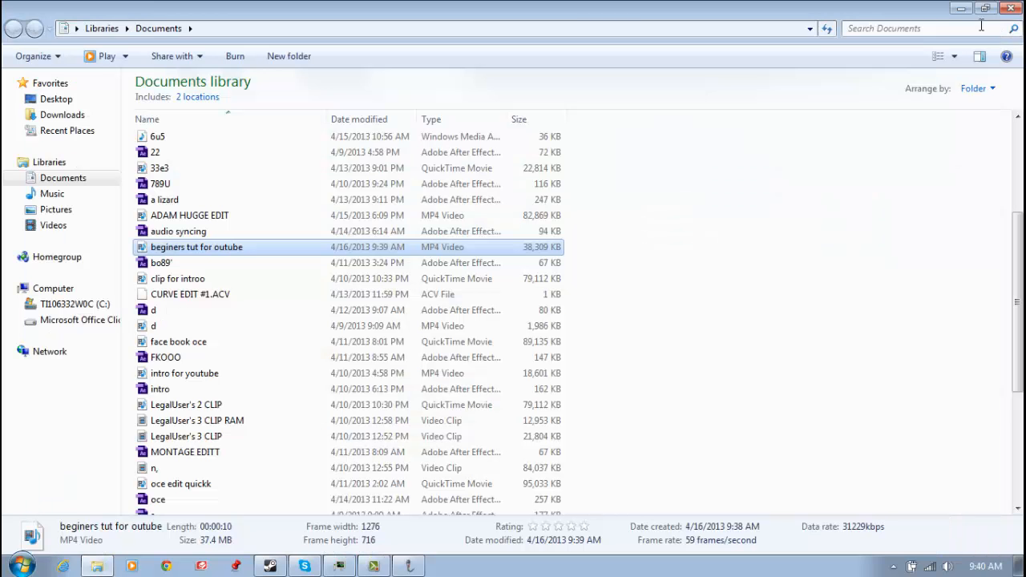
pyautogui.click(979, 21)
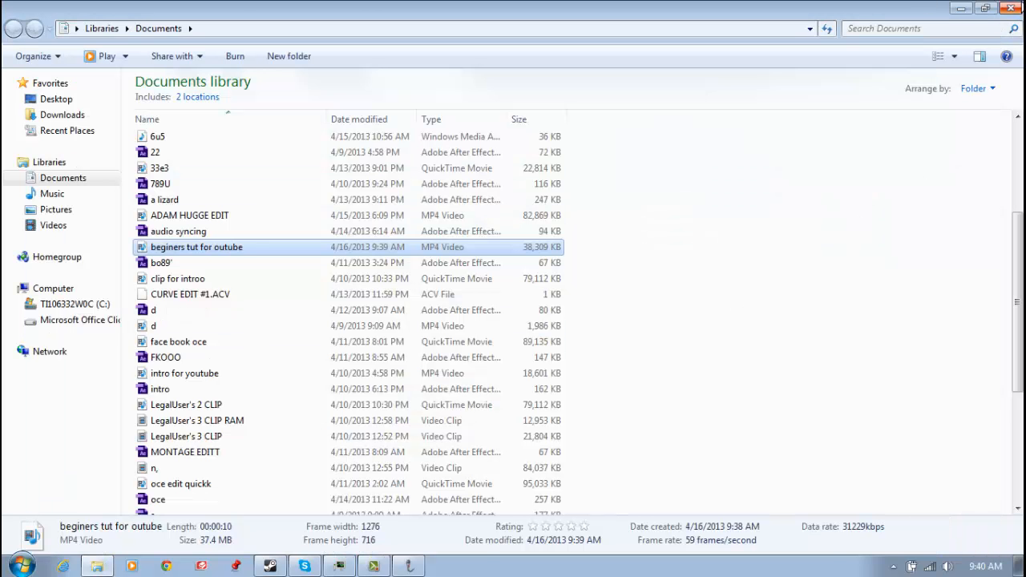
pyautogui.click(1019, 9)
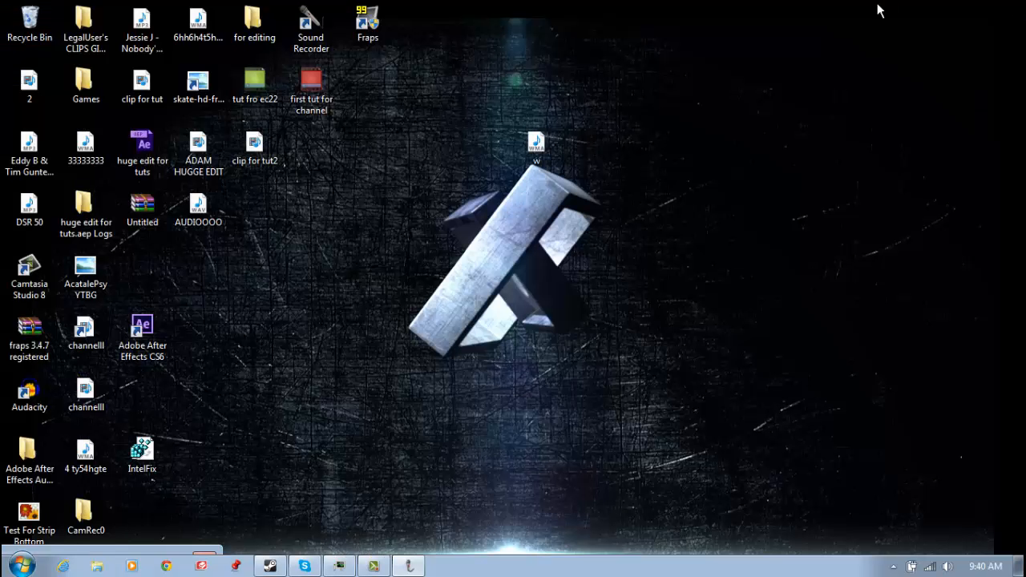
pyautogui.moveTo(554, 151); pyautogui.dragTo(210, 268)
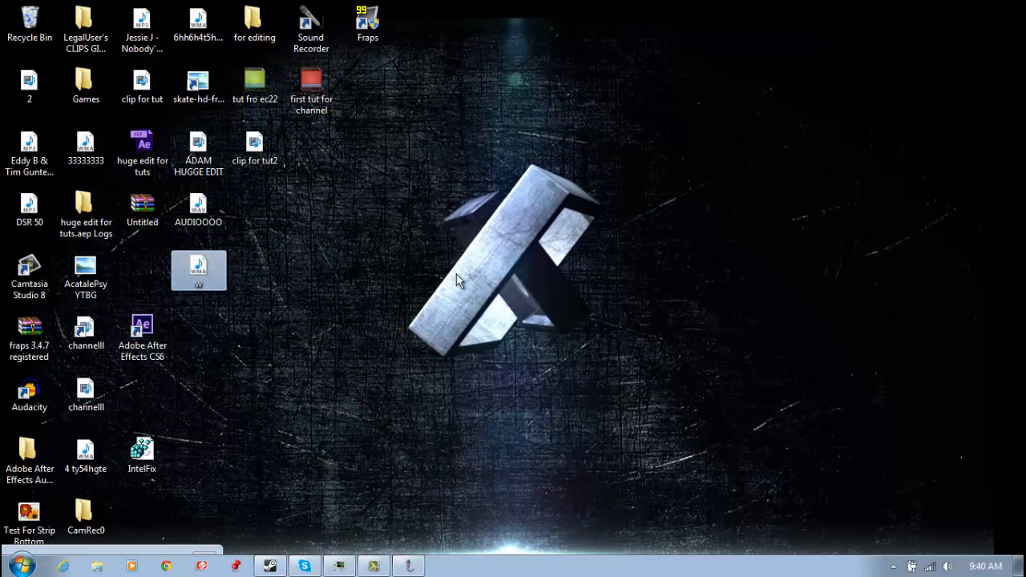